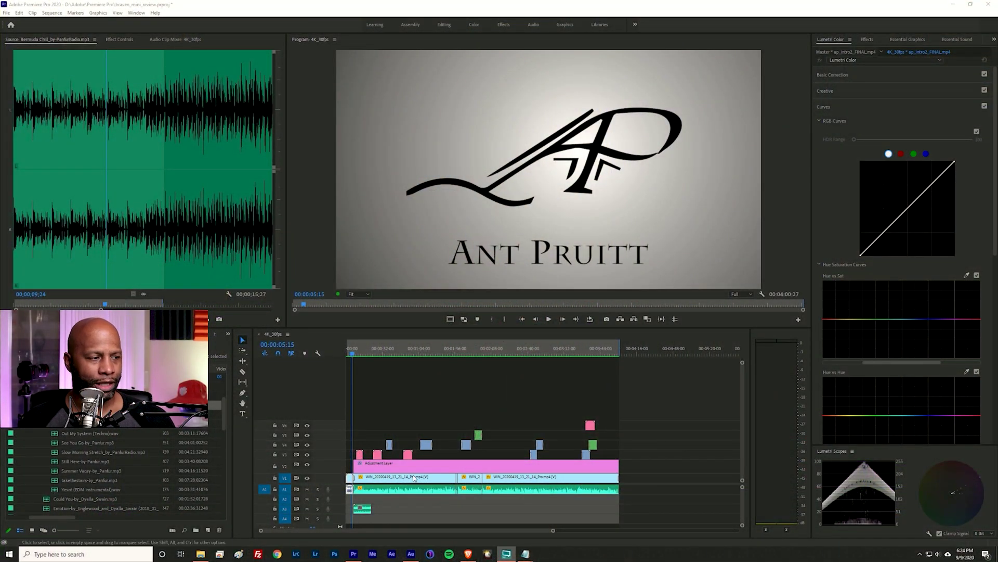
Load the Bermuda Chill clip from A3 in the Source monitor, play its opening seconds, and zoom the waveform
left_click_drag(354, 359, 353, 383)
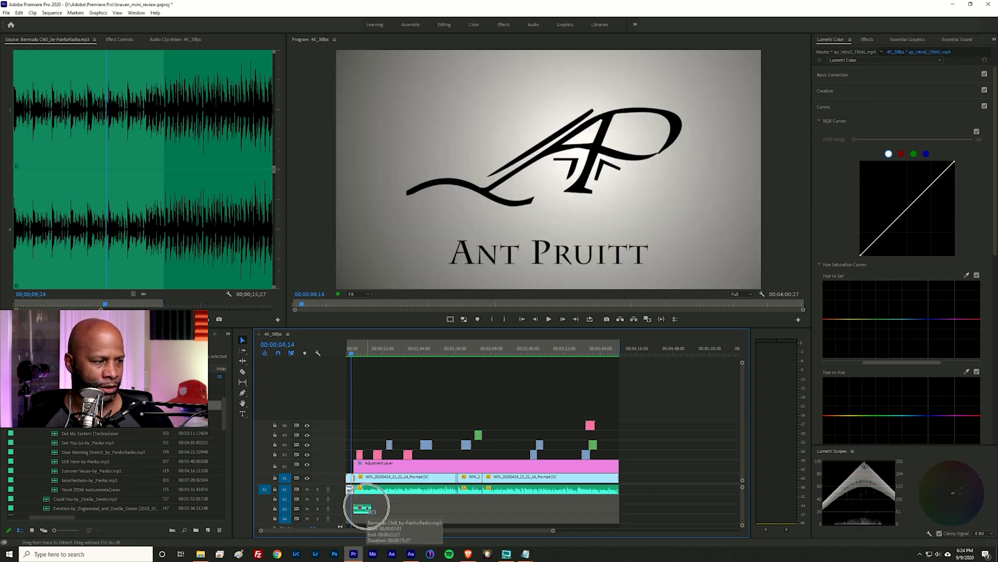
left_click(367, 507)
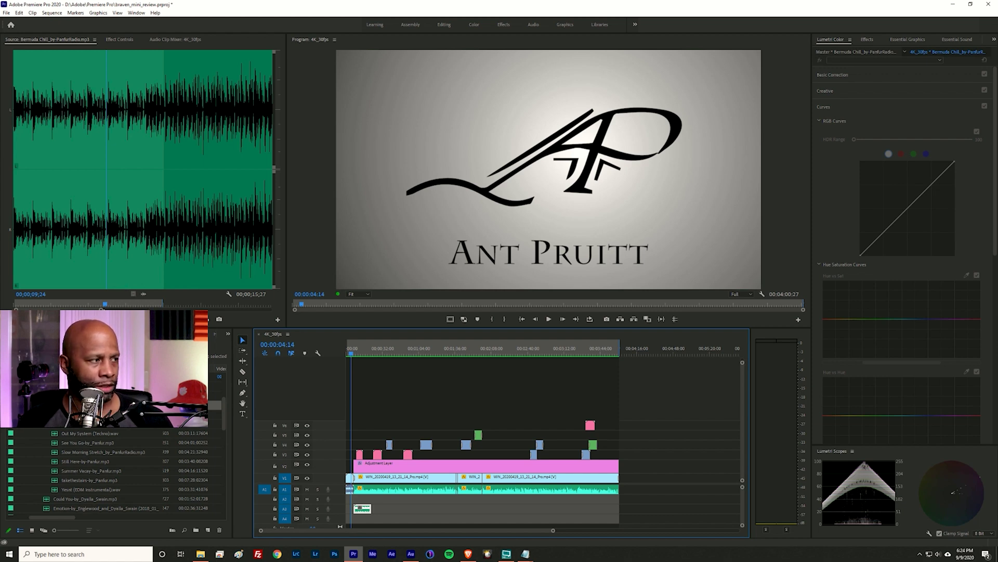
left_click(108, 305)
left_click_drag(108, 306, 16, 305)
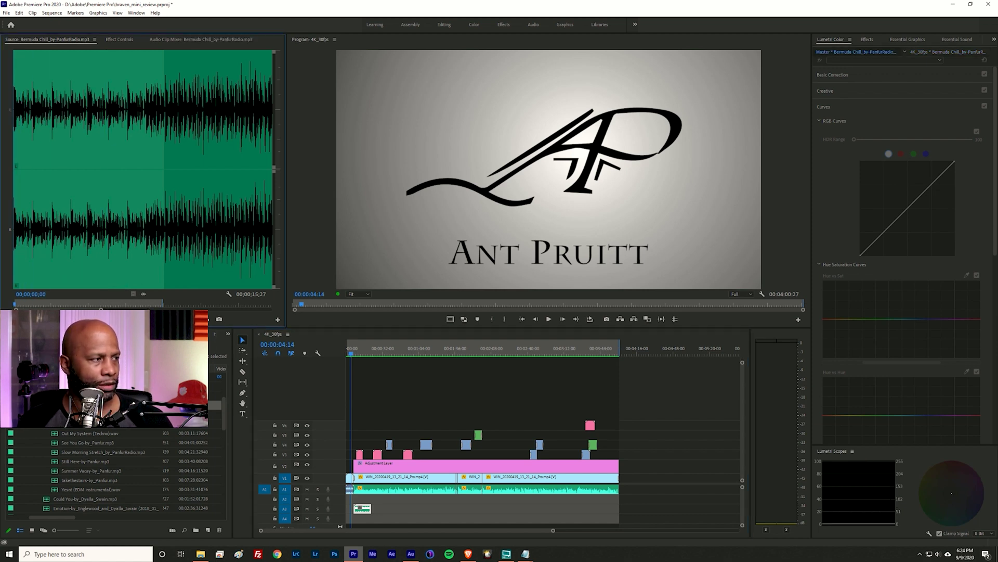
key("space")
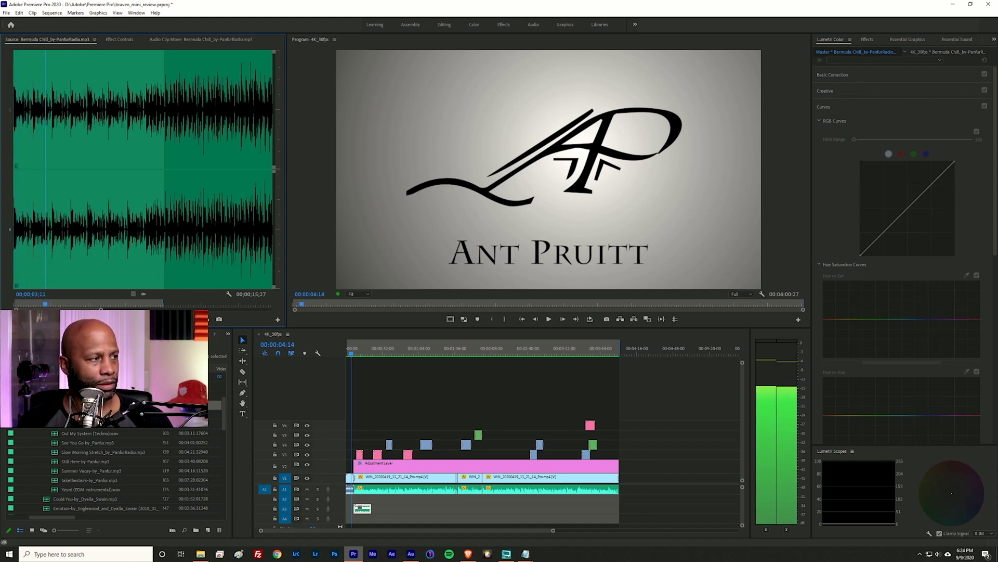
key("space")
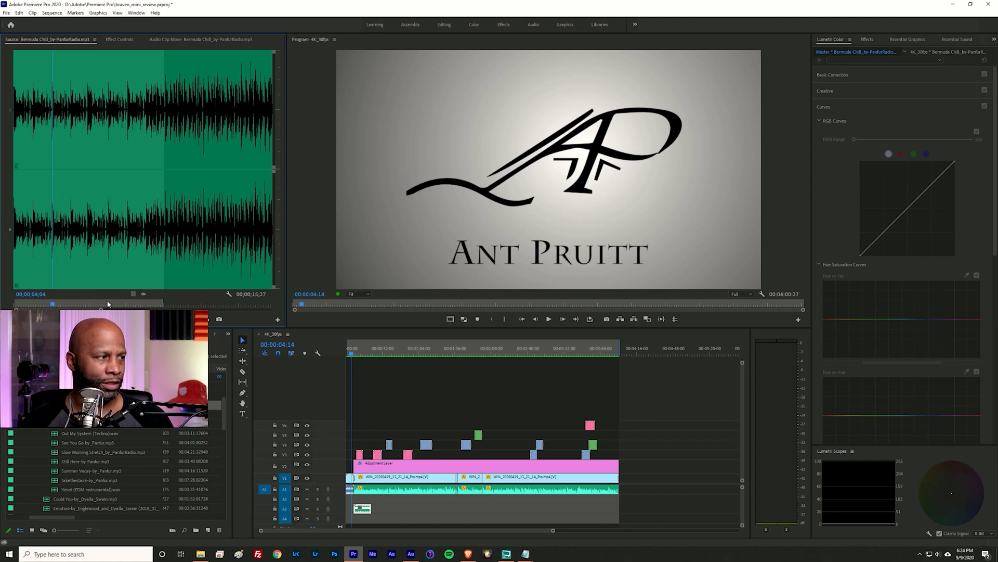
key("equal")
key("equal")
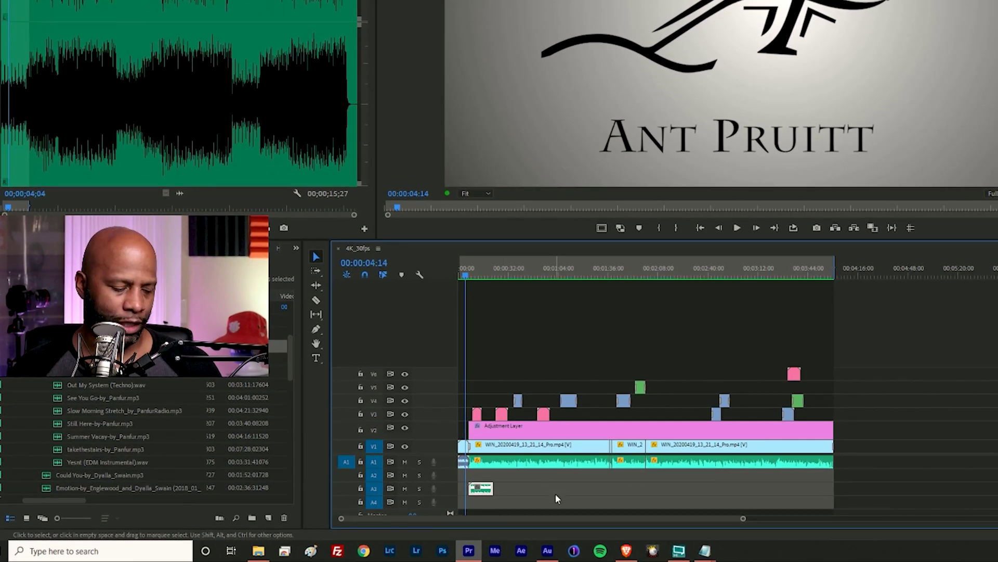
Duplicate the Bermuda Chill loop right after itself on A3 and play it back with A1 muted
left_click(553, 493)
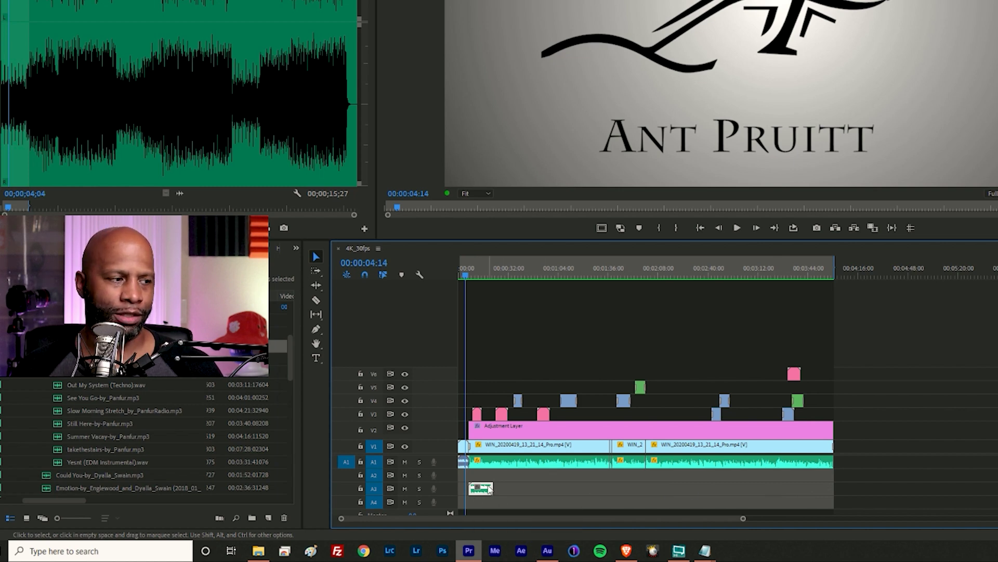
mouse_move(489, 490)
left_mouse_down()
mouse_move(530, 489)
mouse_move(504, 494)
left_mouse_up()
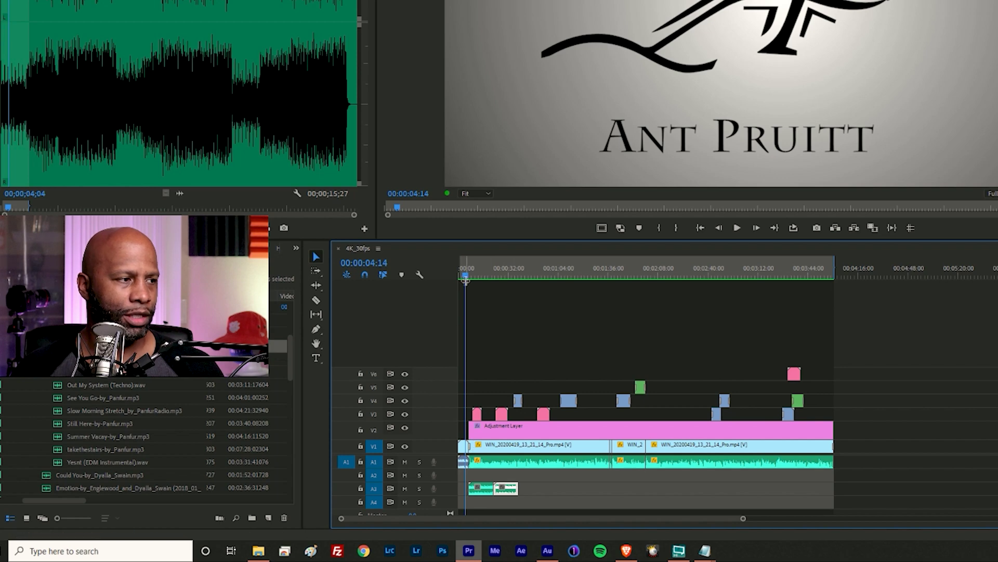
key("space")
left_click(478, 464)
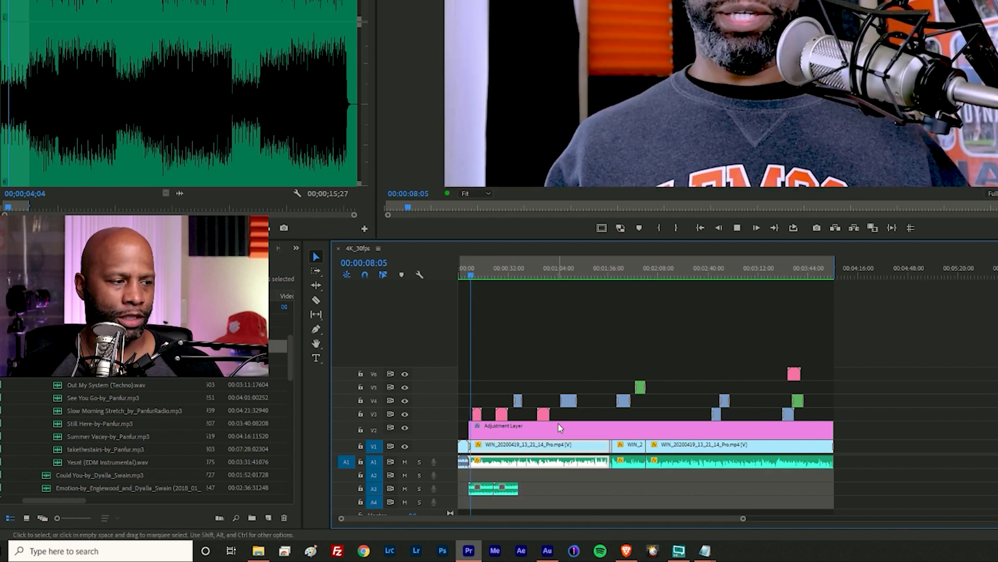
left_click(404, 462)
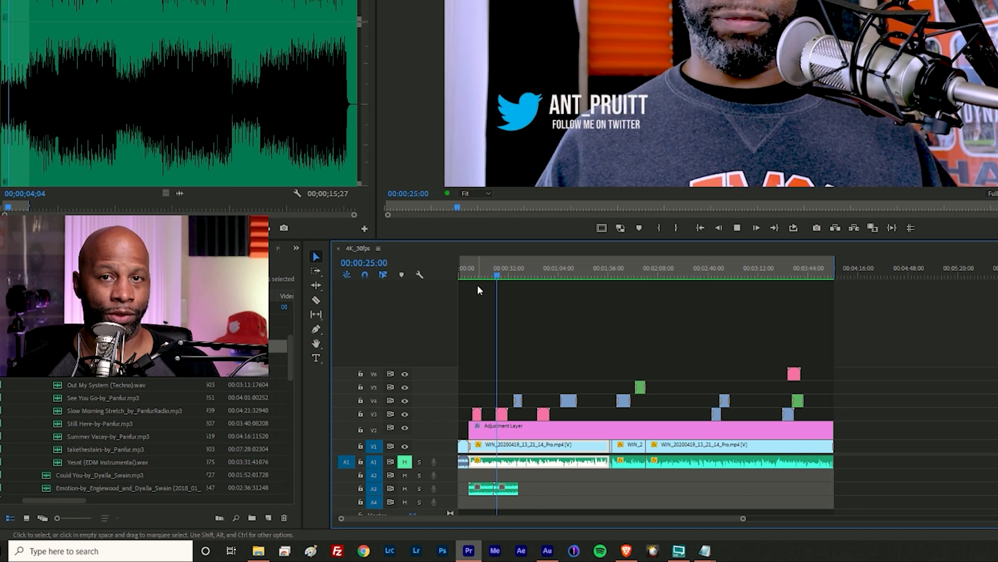
key("space")
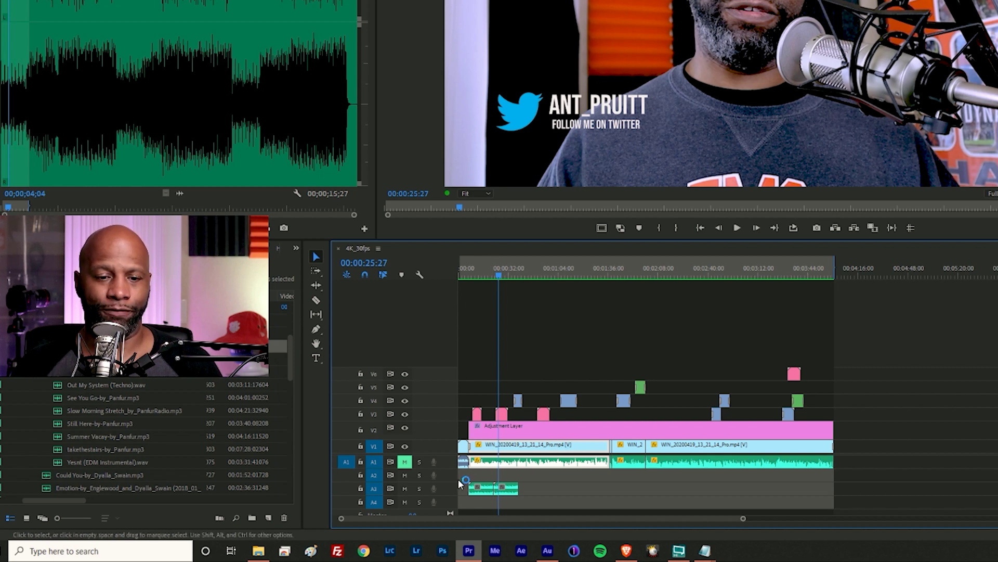
Delete the duplicate loop from A3 and reselect the original Bermuda Chill clip
left_click(514, 491)
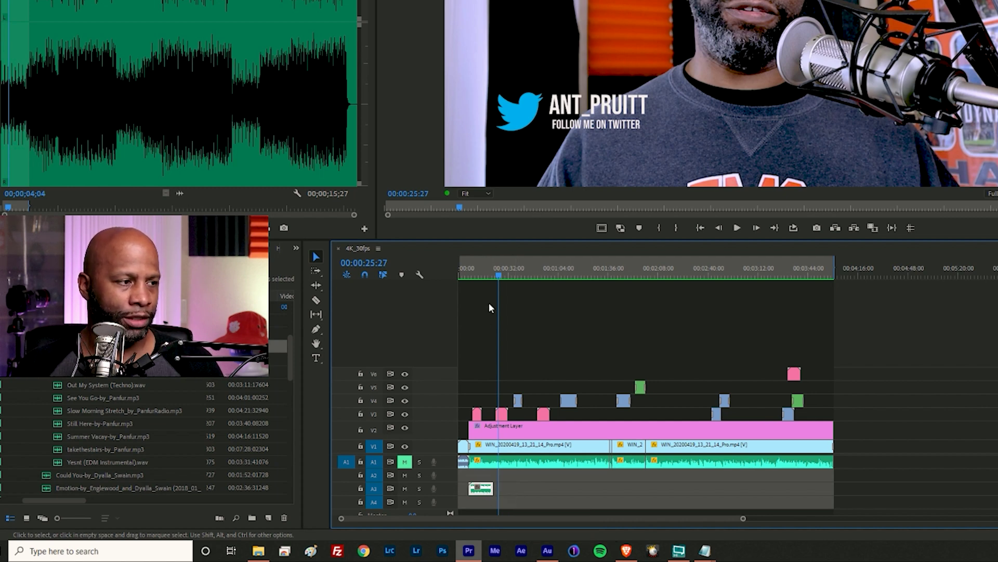
key("j")
left_click(509, 446)
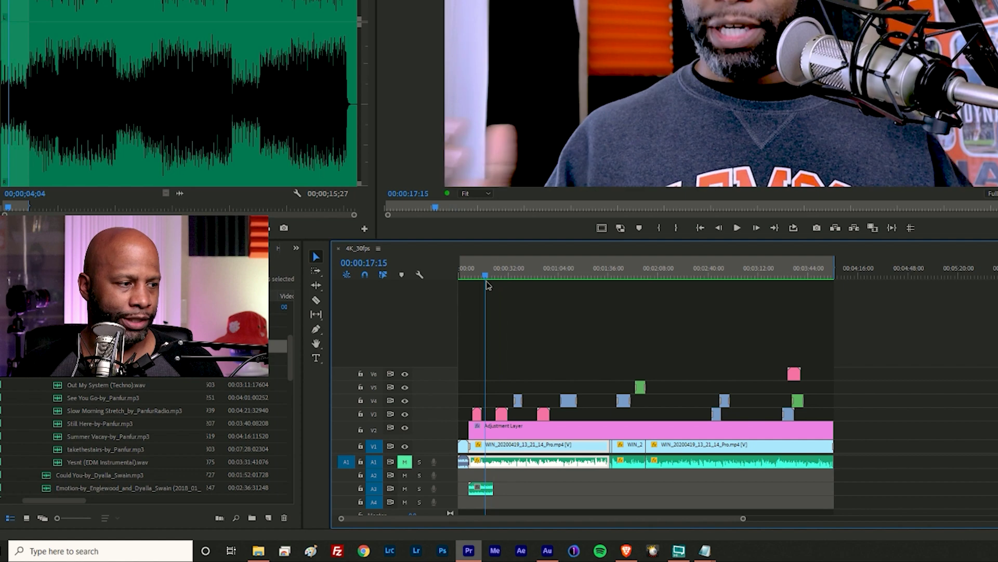
left_click(483, 494)
key("g")
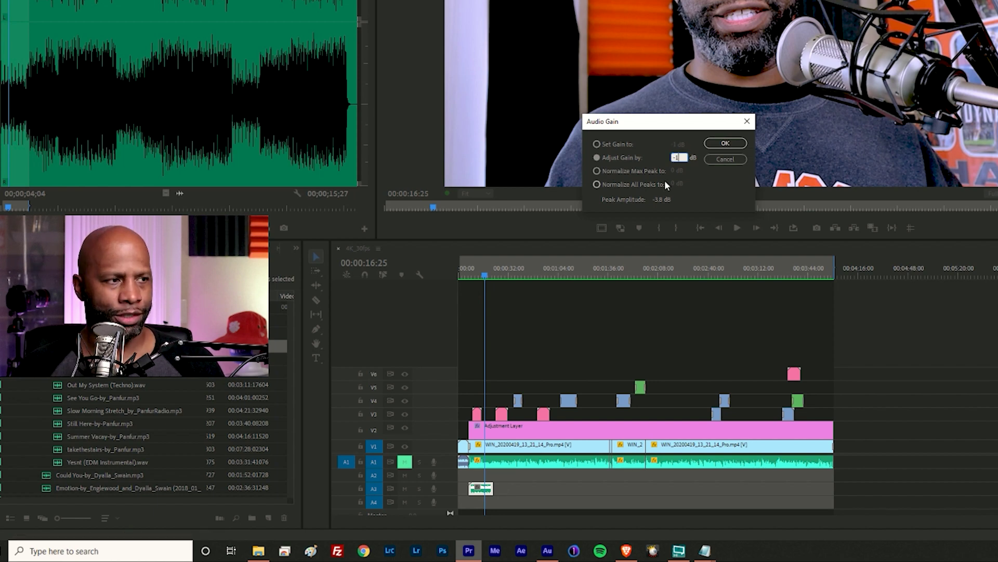
key("Return")
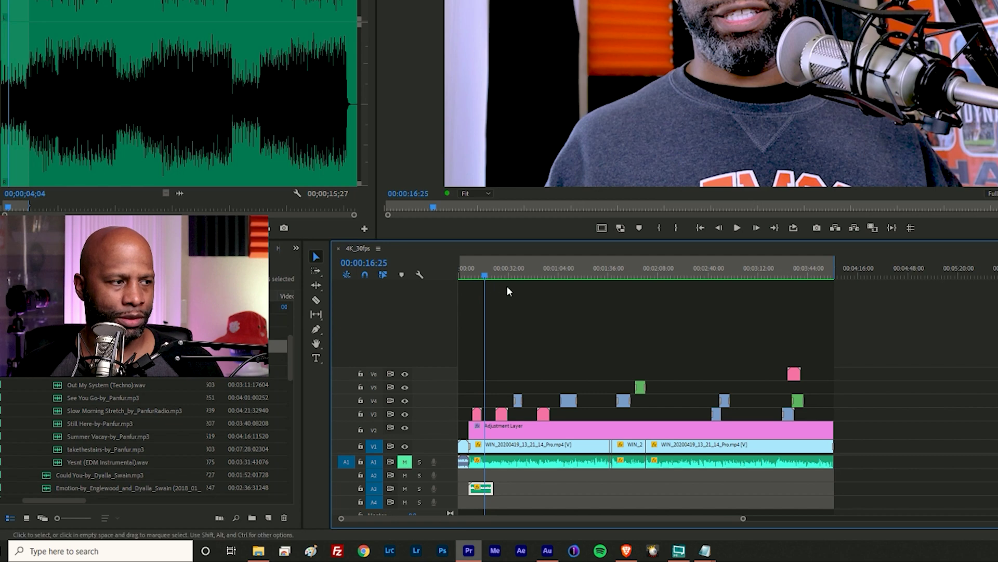
Play from about ten seconds in to judge the music, then lower its gain by 4 dB
left_click(468, 275)
left_click(474, 278)
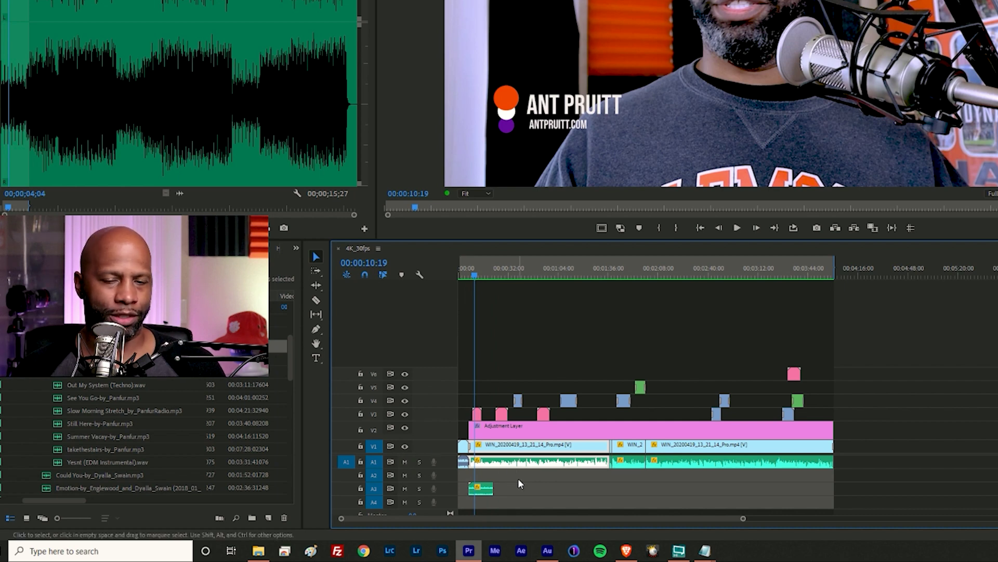
key("space")
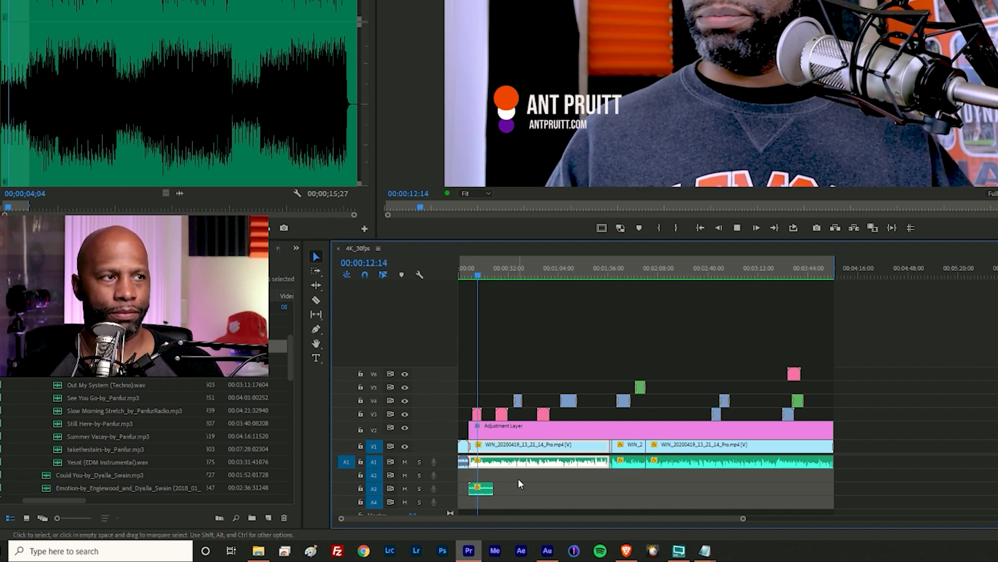
key("space")
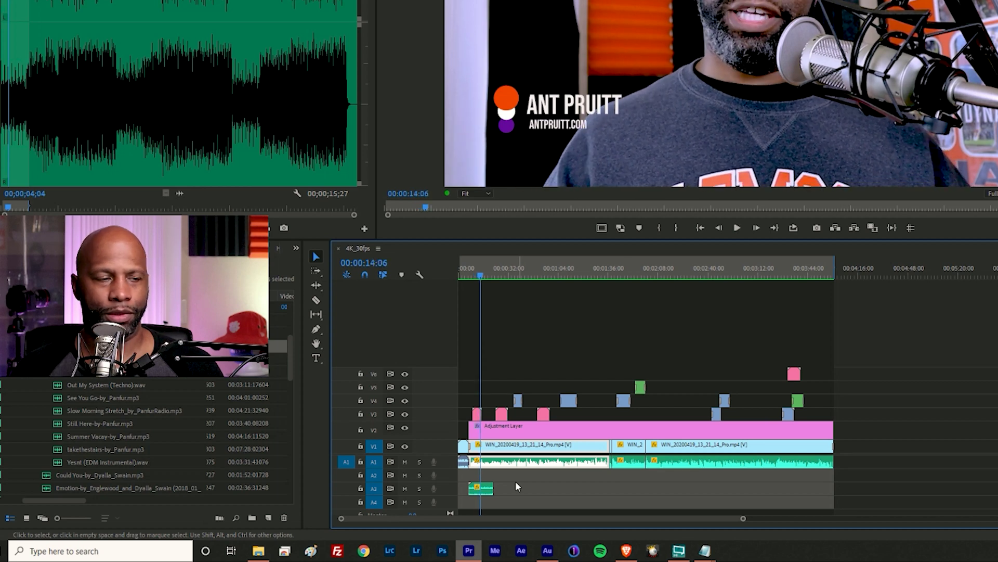
left_click(486, 491)
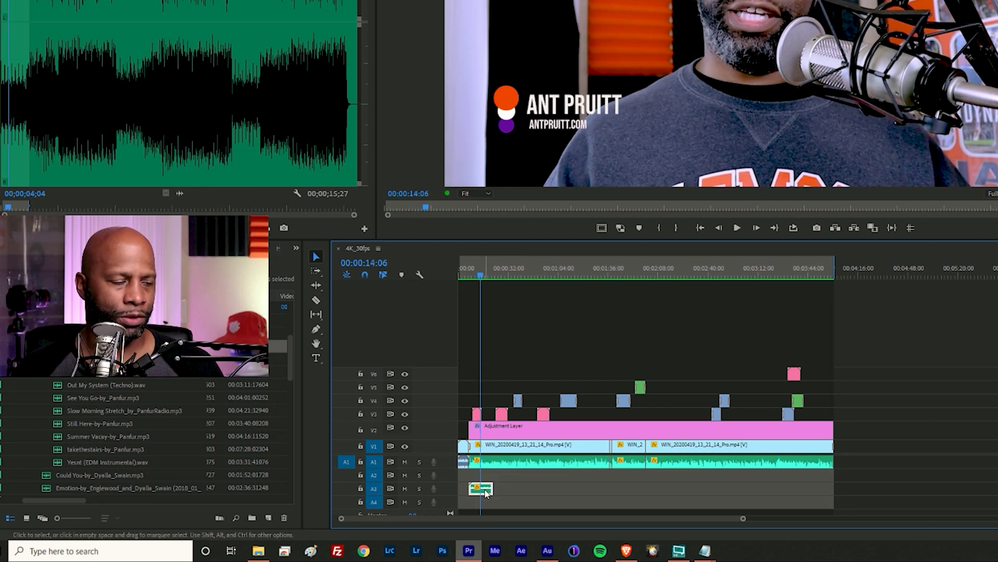
key("g")
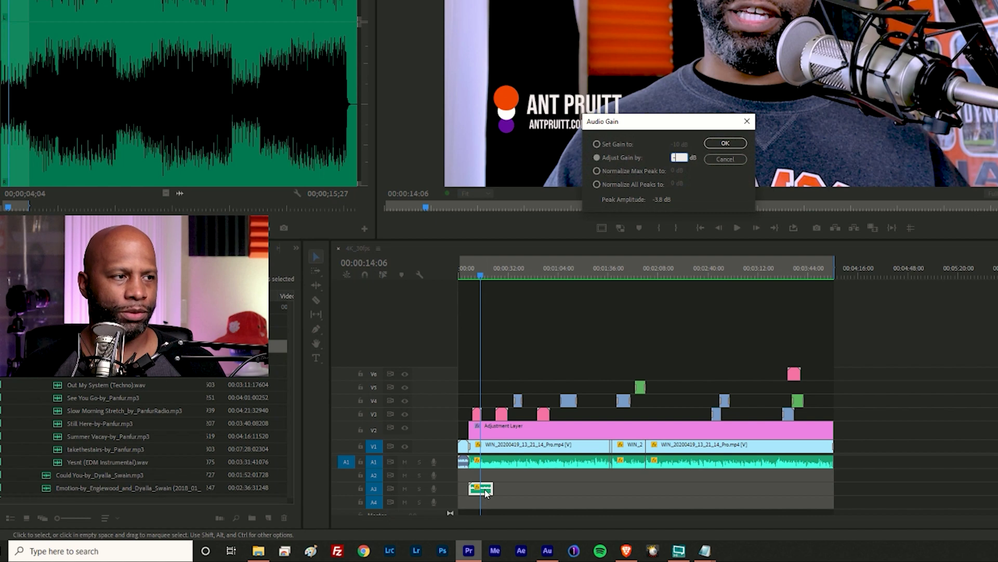
type("-4")
key("Return")
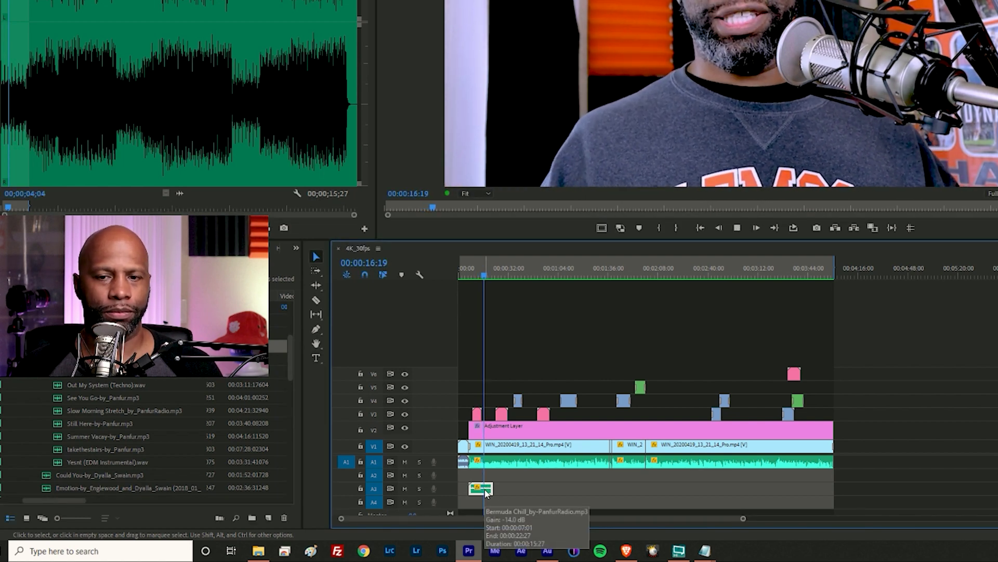
Raise the Bermuda Chill clip's gain by 2 dB, leaving it at -12.0 dB
key("space")
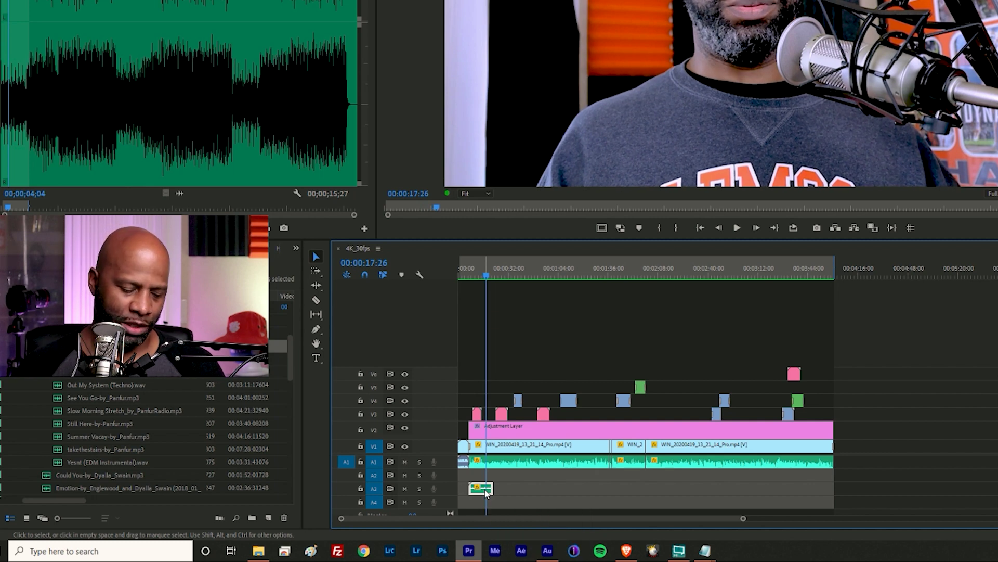
key("g")
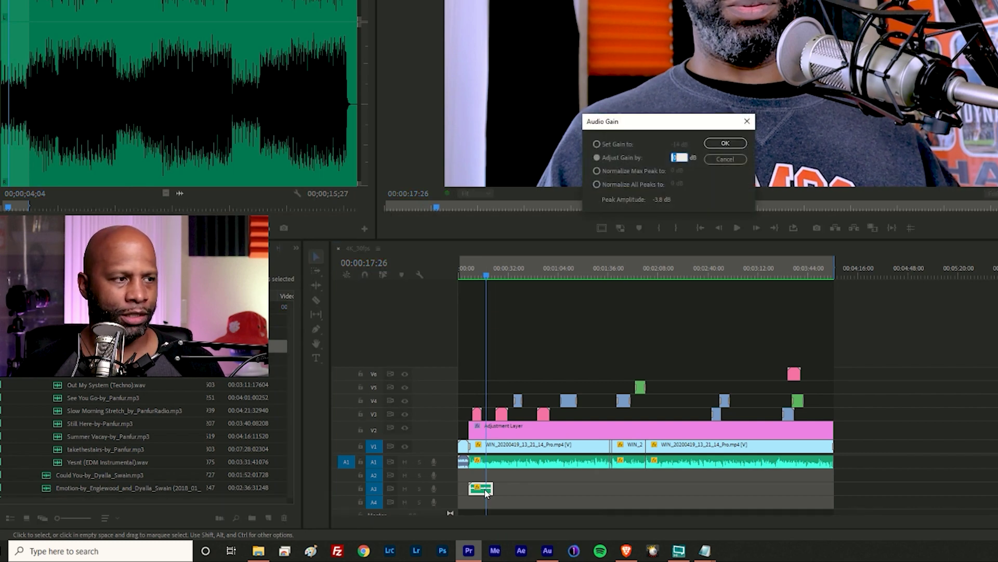
type("2")
key("Return")
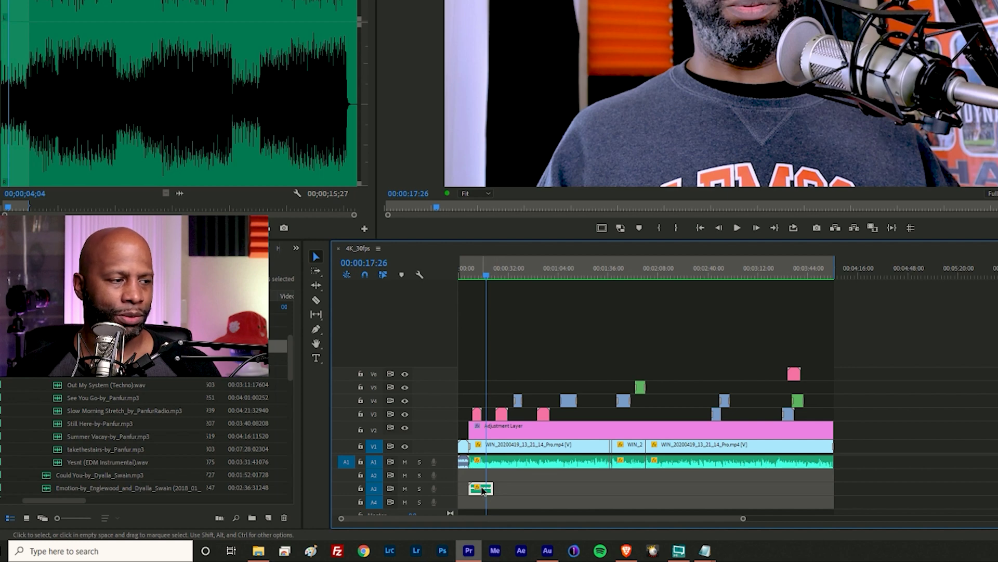
right_click(483, 491)
right_click(482, 492)
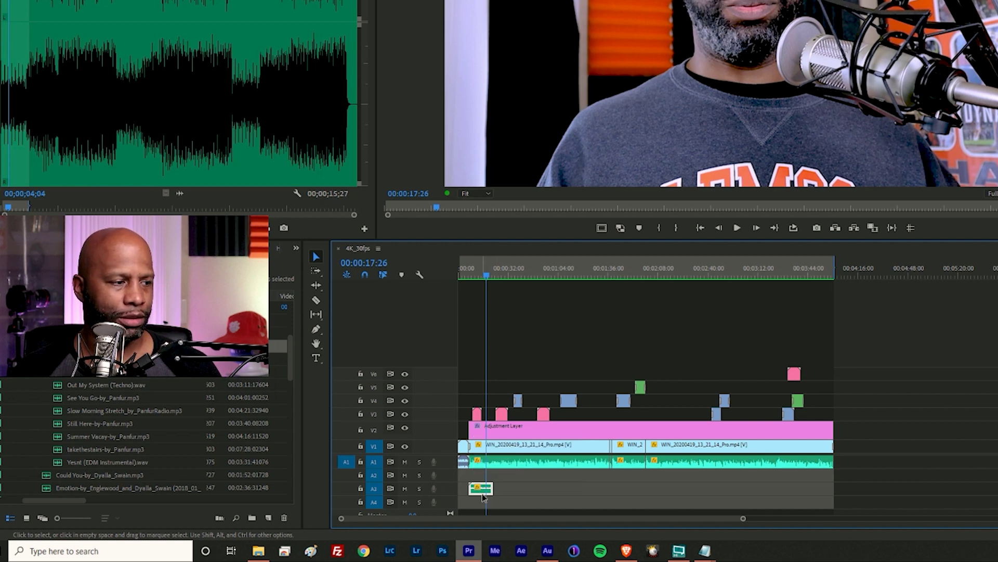
right_click(483, 493)
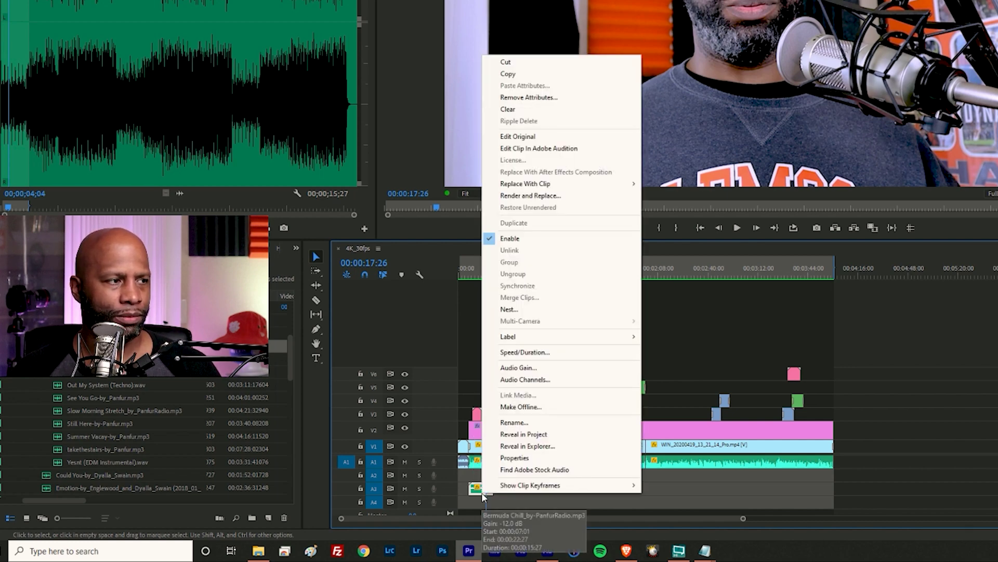
left_click(541, 149)
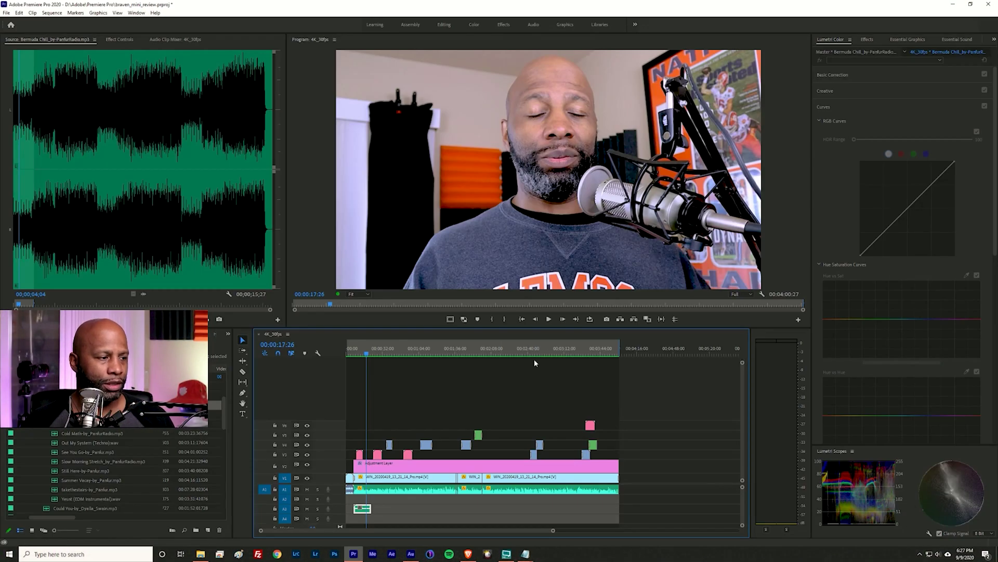
Set an In point at 00:00:06:26 and scrub to the sequence end to confirm a 00:03:54:01 span
left_click_drag(366, 357, 352, 364)
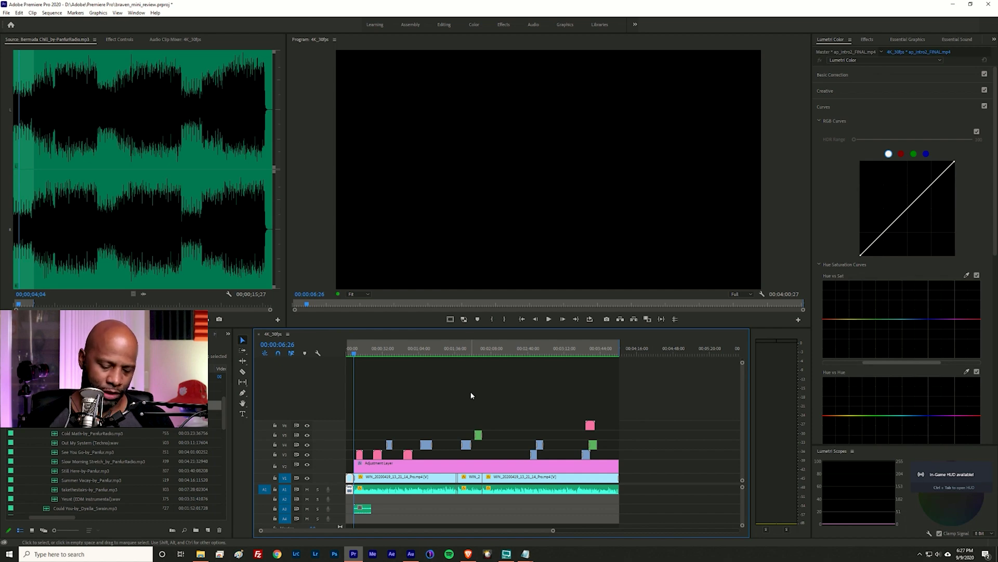
key("i")
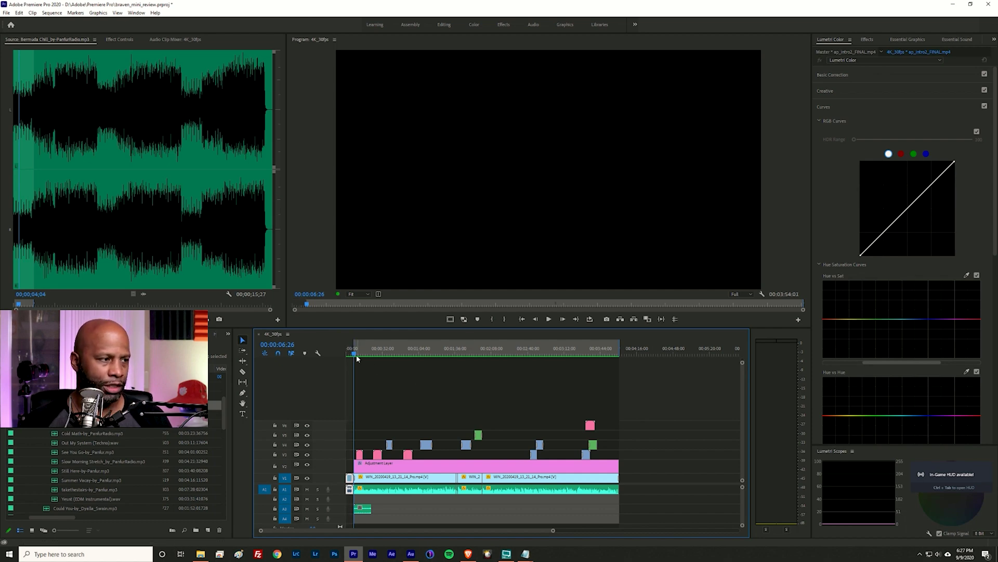
left_click(393, 353)
left_click(550, 352)
left_click_drag(565, 353, 622, 360)
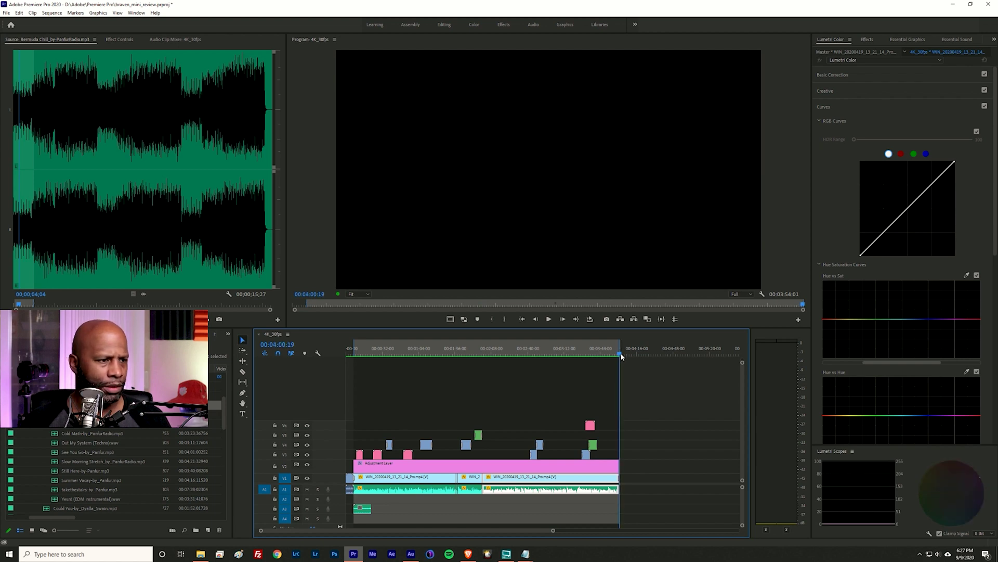
left_click(616, 347)
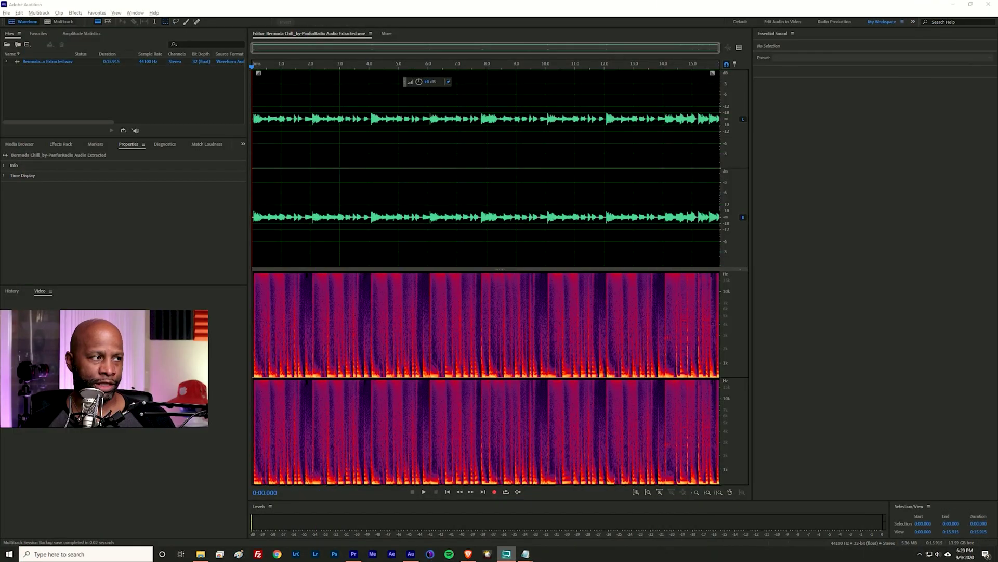
Show the extracted Bermuda Chill file's Info: 0:15.915 duration, 44100 Hz, stereo
left_click(30, 62)
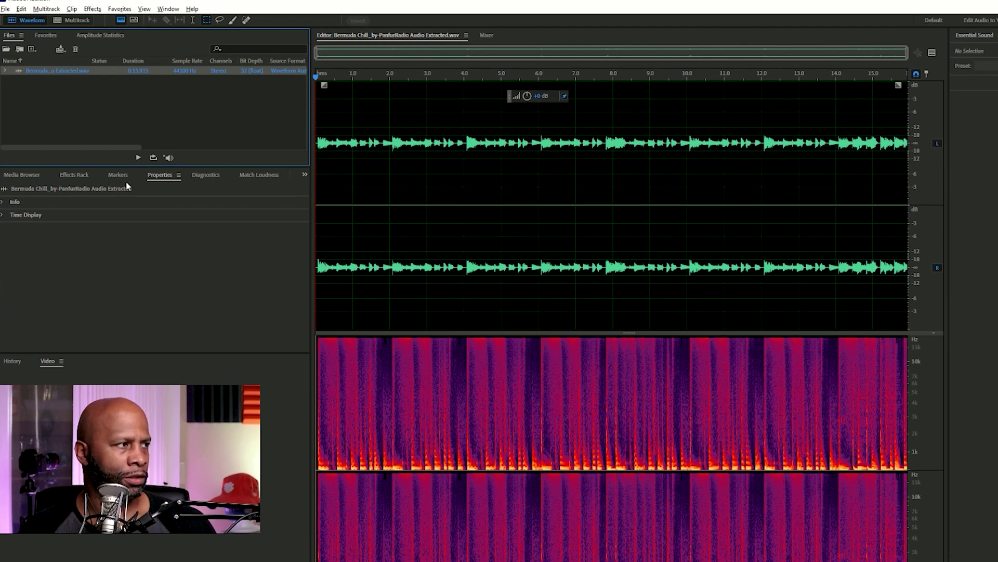
left_click(3, 203)
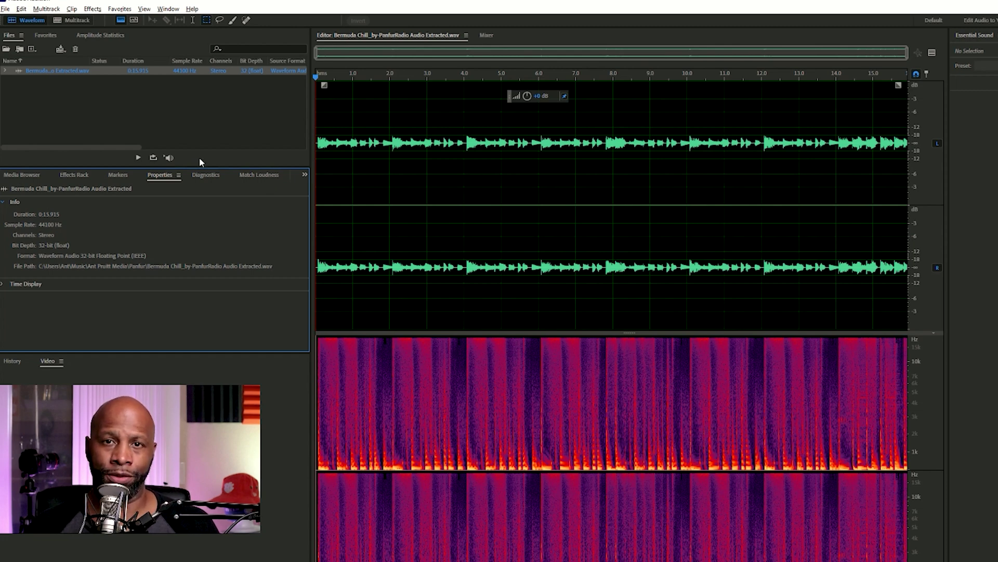
left_click(7, 9)
mouse_move(16, 20)
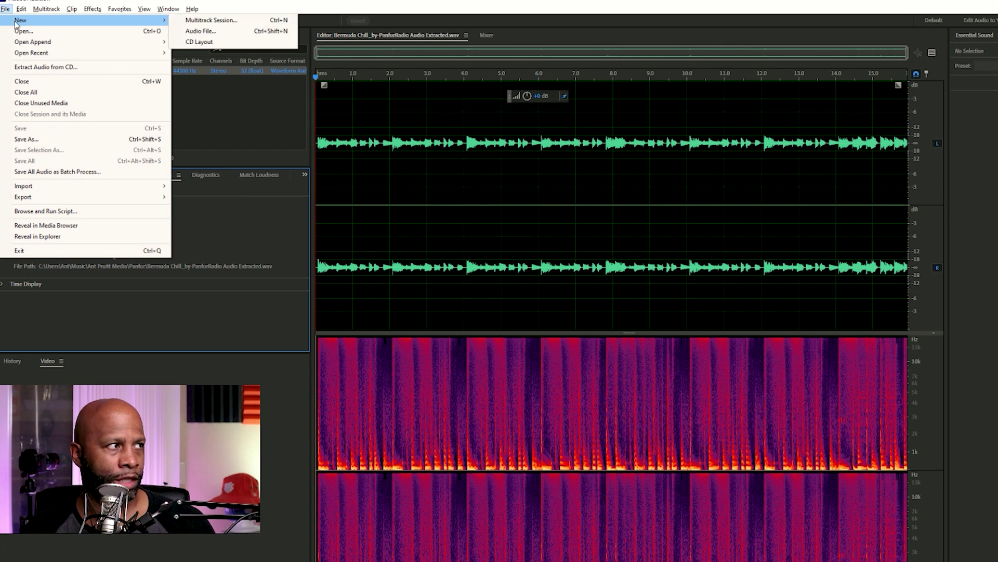
Create a multitrack session named 'stretch' with a 48000 Hz sample rate
left_click(207, 21)
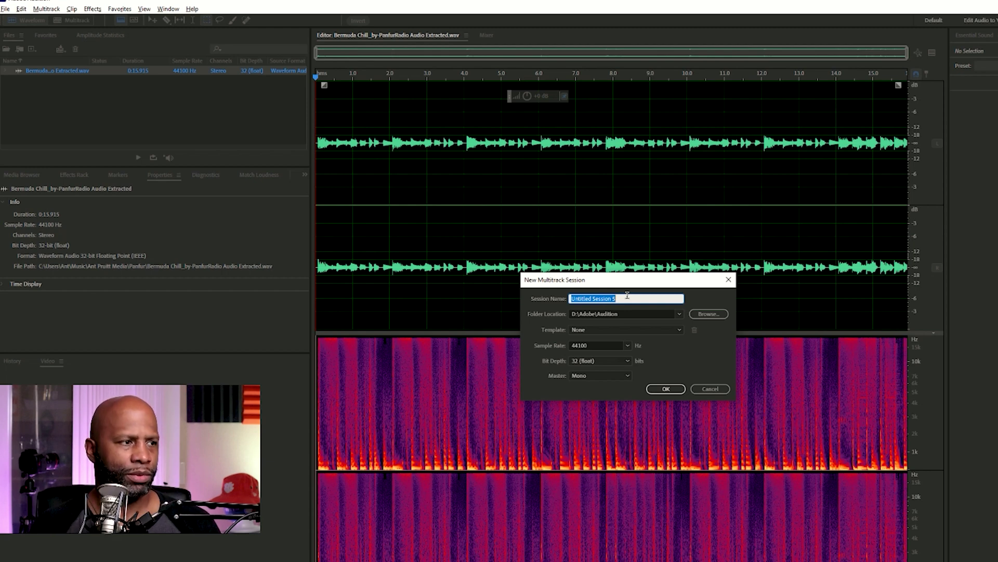
type("stretch")
key("Tab")
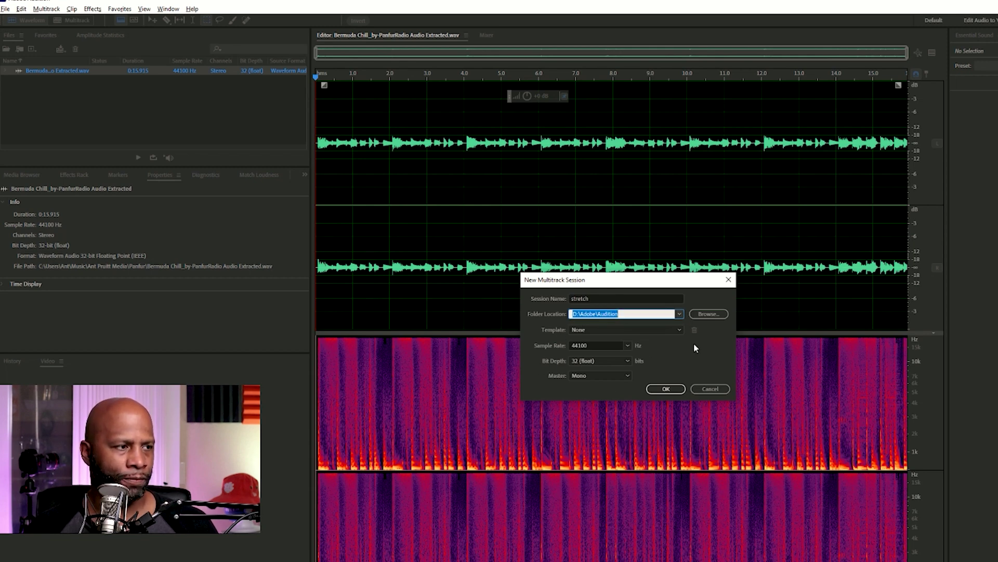
left_click(628, 346)
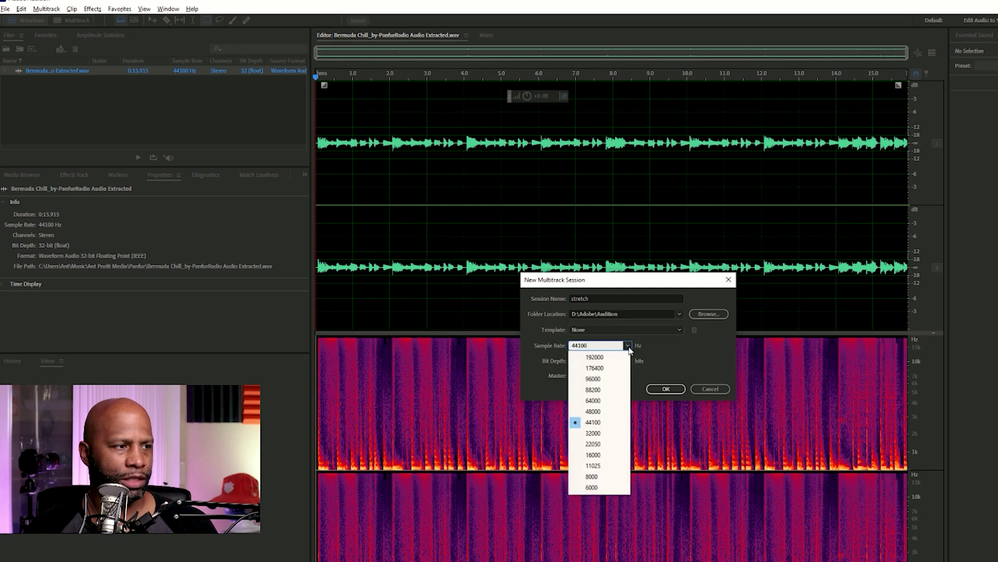
left_click(628, 347)
left_click(628, 346)
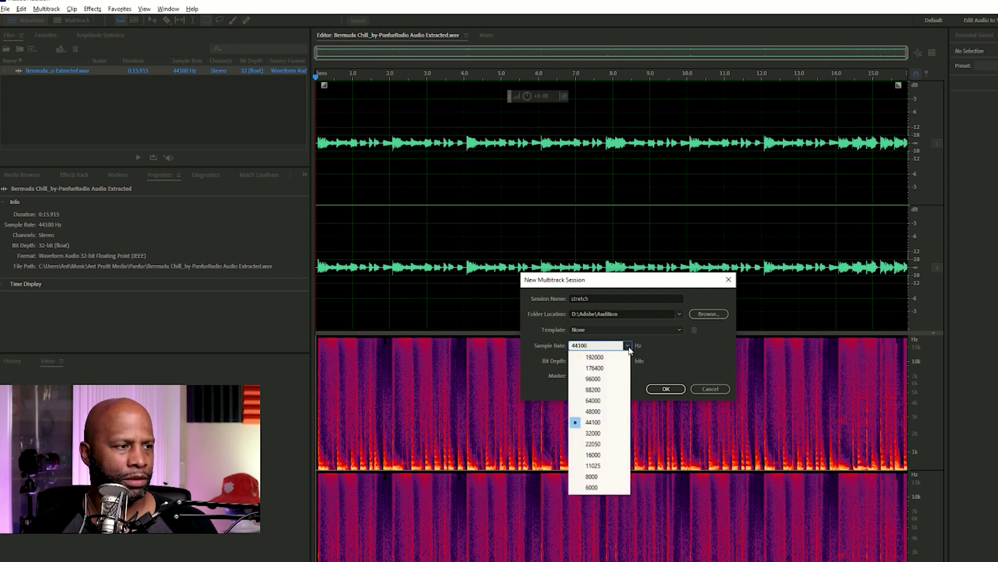
left_click(606, 411)
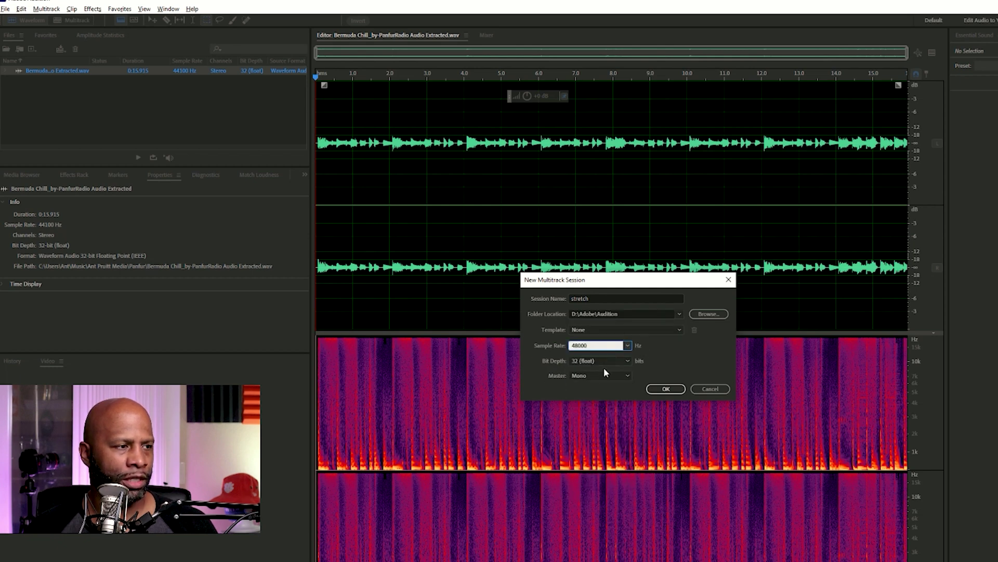
left_click(666, 390)
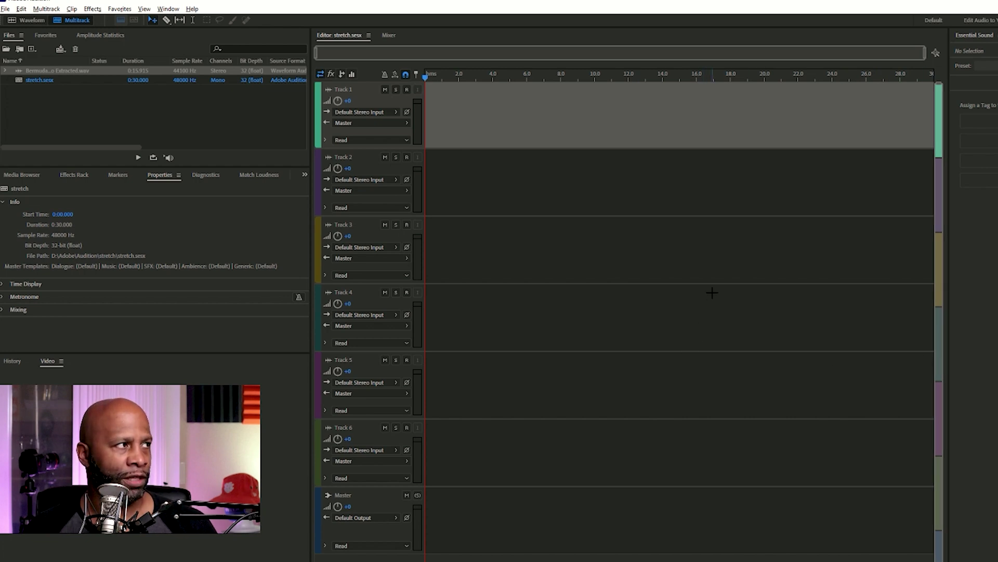
left_click(73, 24)
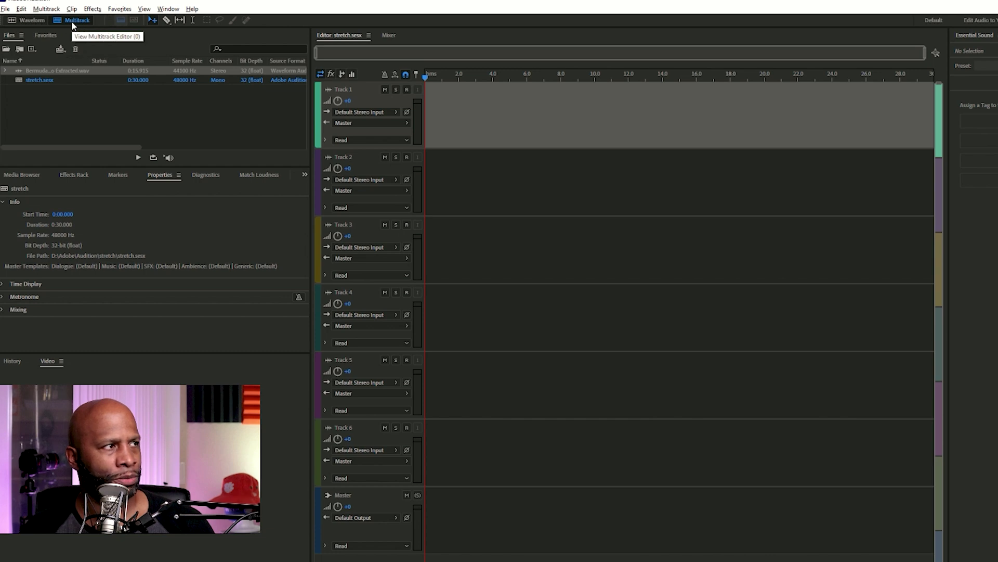
left_click(32, 21)
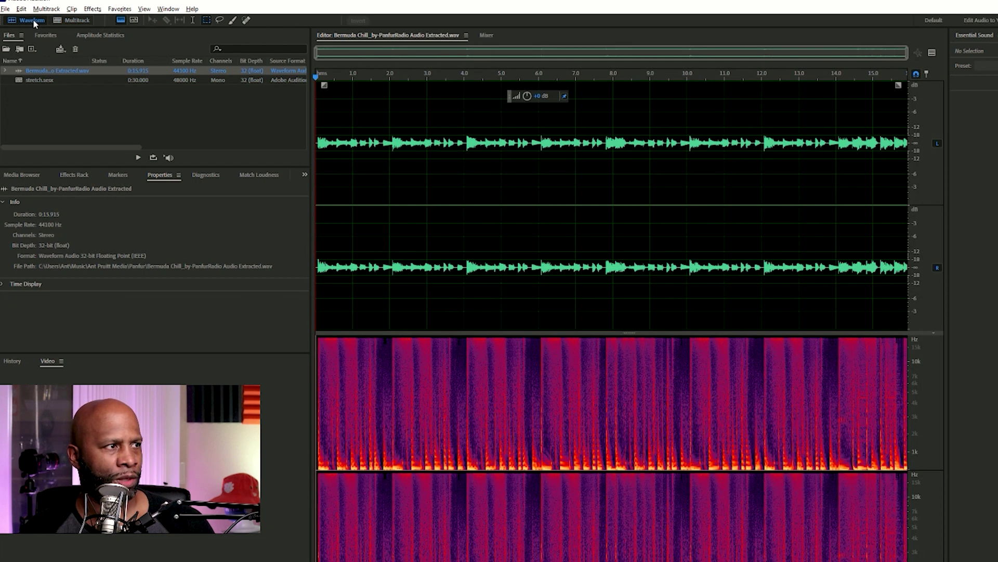
left_click(76, 21)
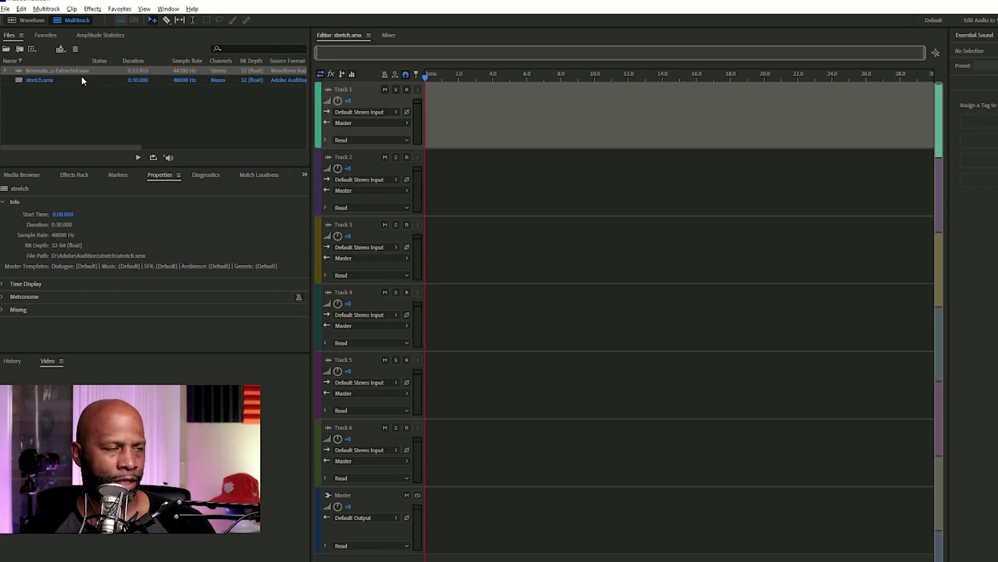
left_click(73, 94)
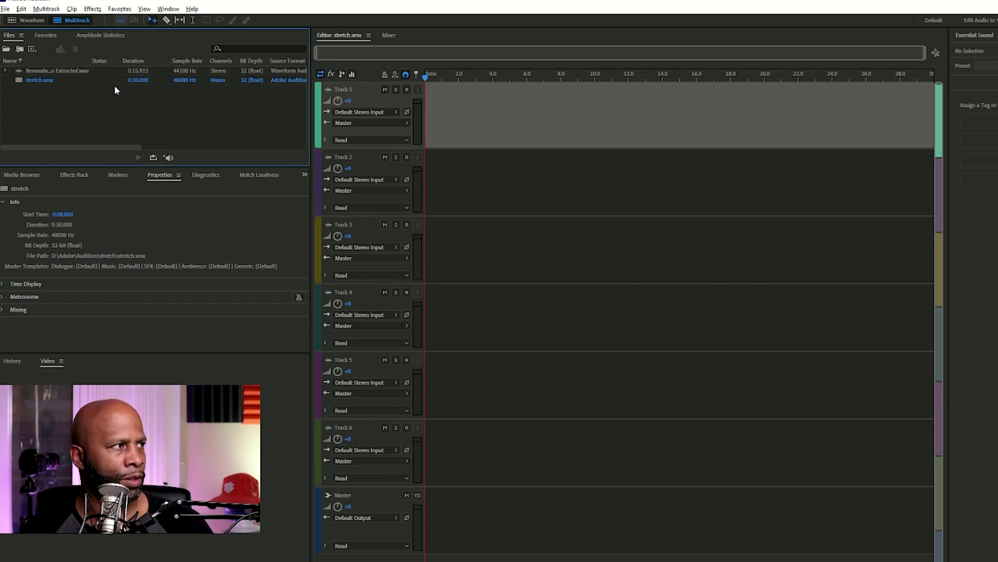
left_click(65, 71)
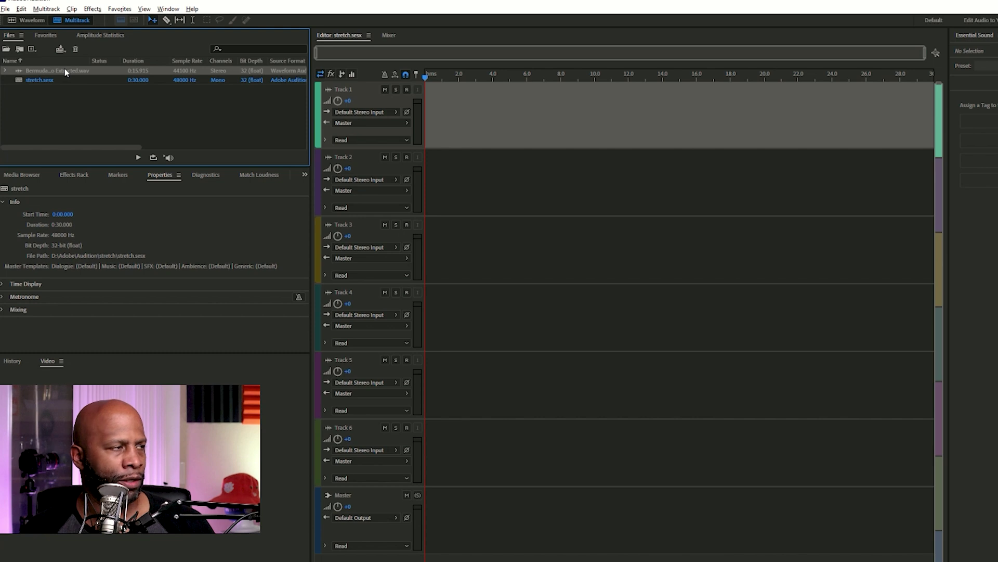
Drop the Bermuda Chill file onto Track 1, accepting conversion to 48000 Hz
left_click_drag(23, 70, 426, 125)
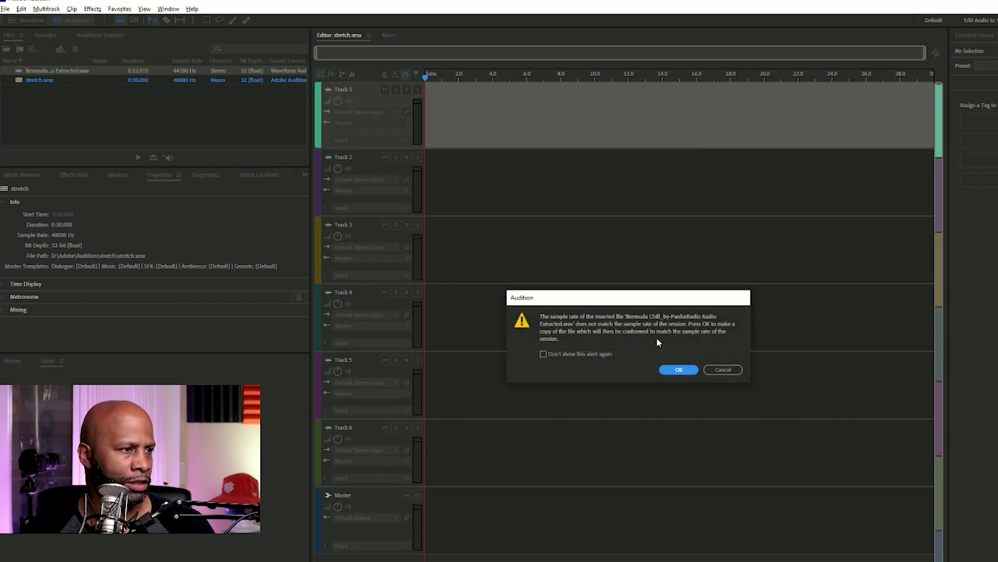
left_click(679, 369)
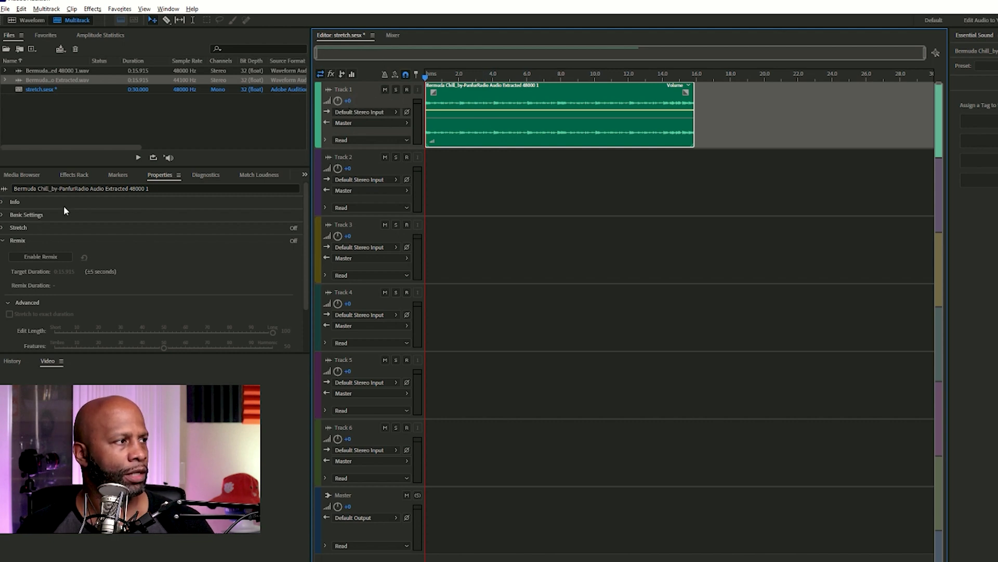
Turn on Remix for the Bermuda Chill clip in its Properties
left_click(160, 176)
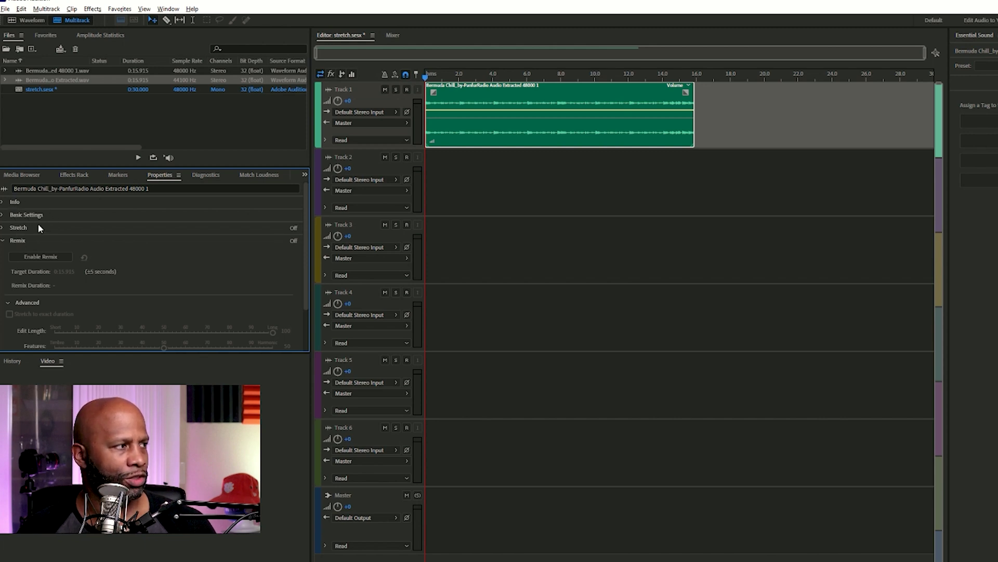
left_click(45, 257)
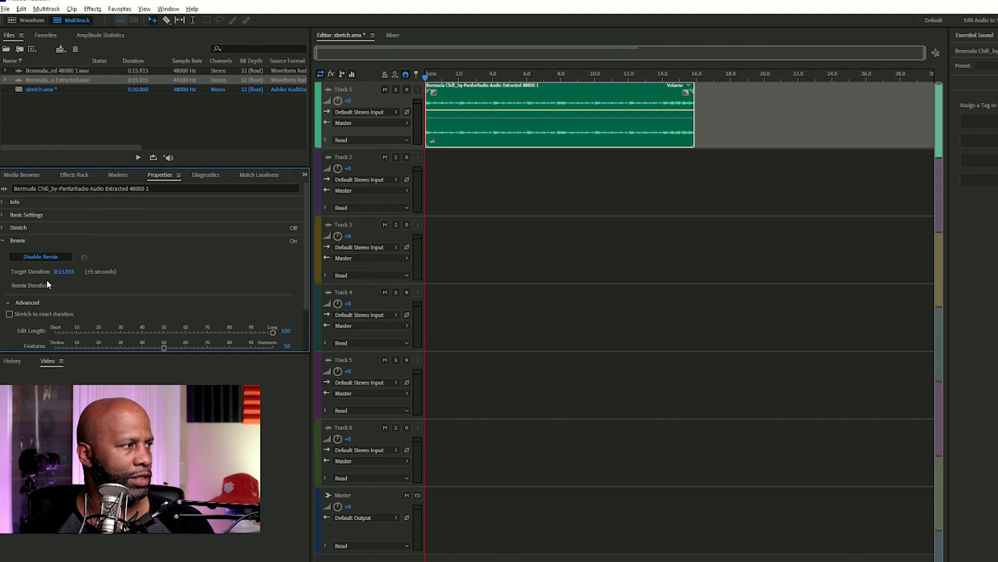
left_click(77, 272)
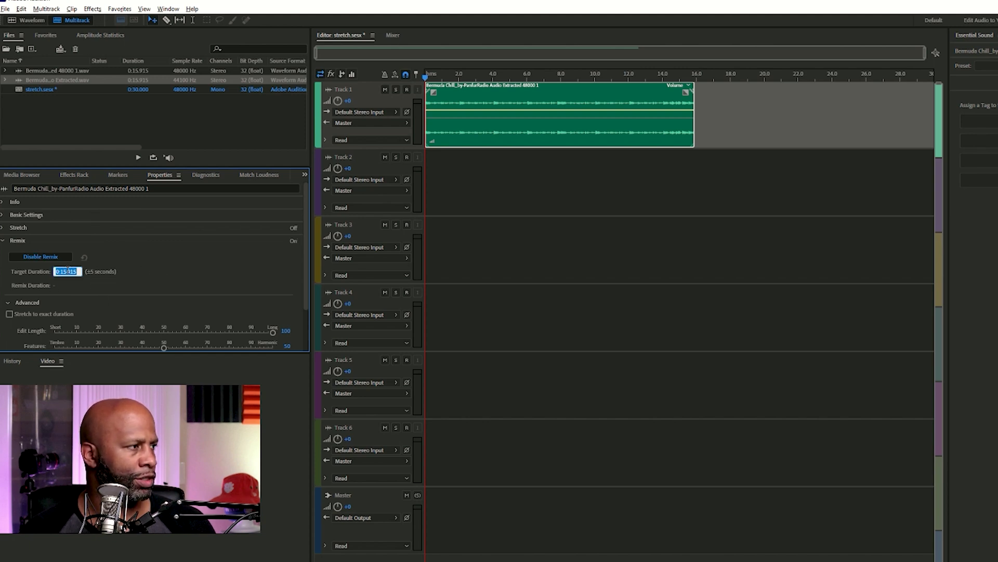
left_click(64, 271)
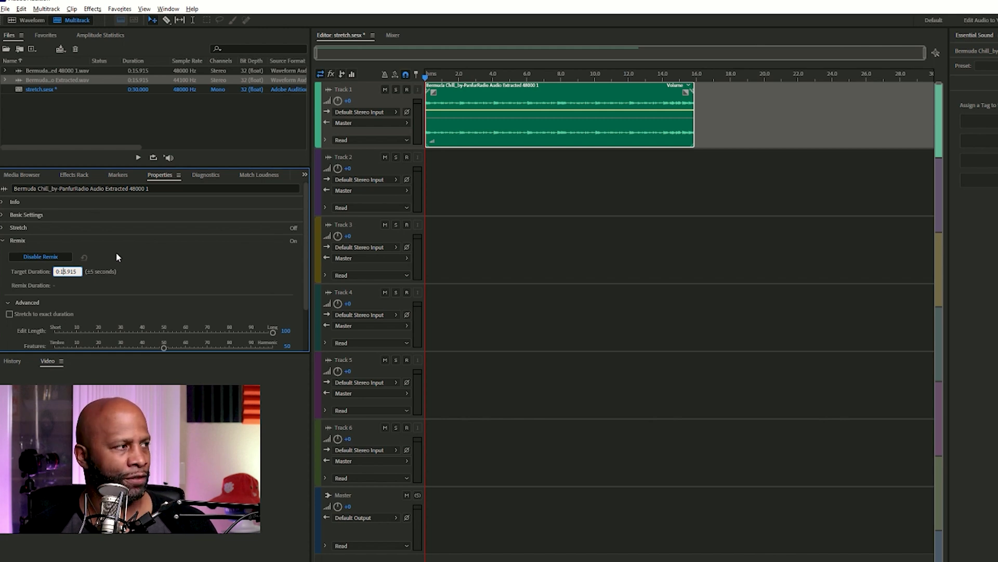
Enter 3:45.000 as the remix target duration and apply it
key("Left")
key("Left")
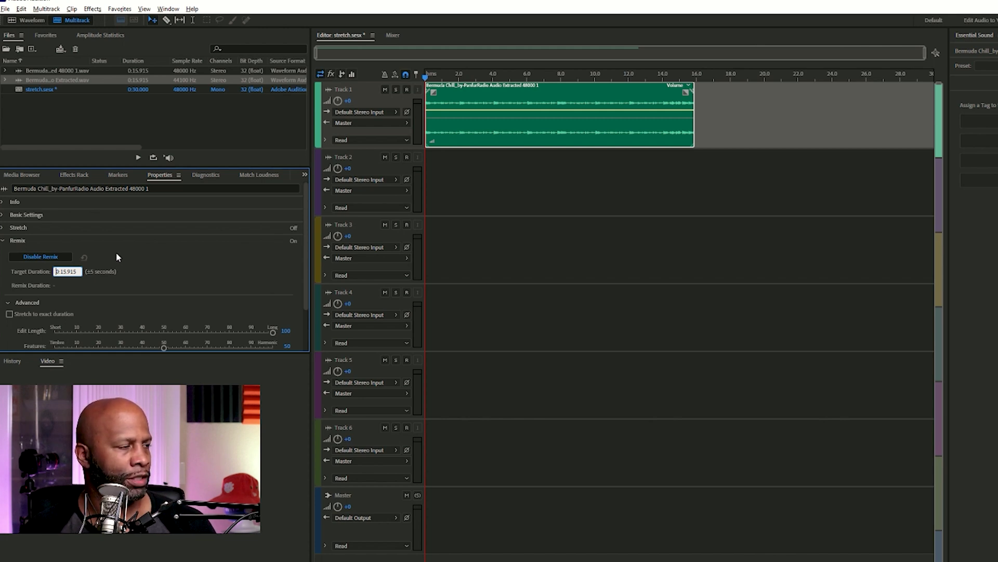
key("shift+Right")
type("3")
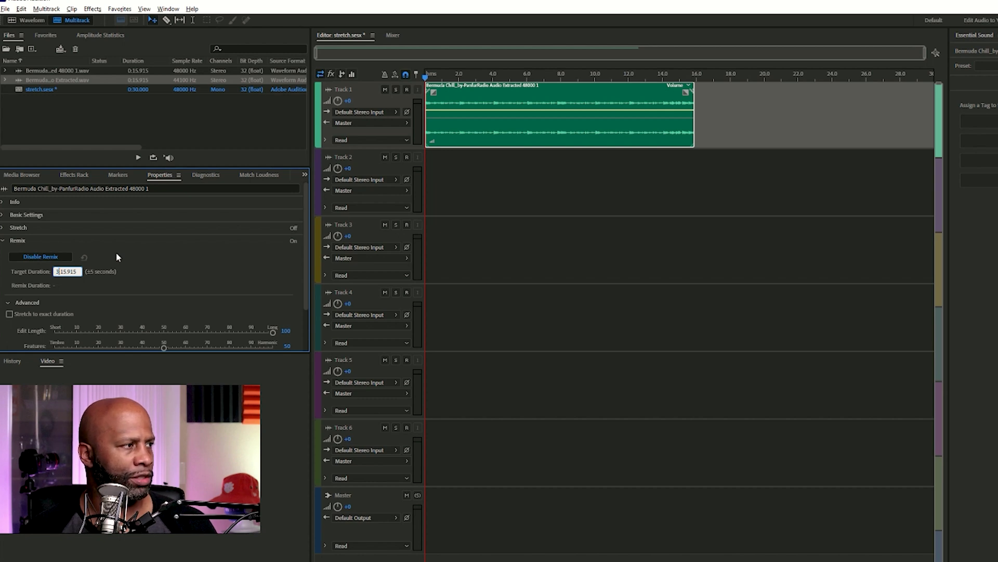
key("Right")
key("shift+Right")
key("shift+Right")
type("45")
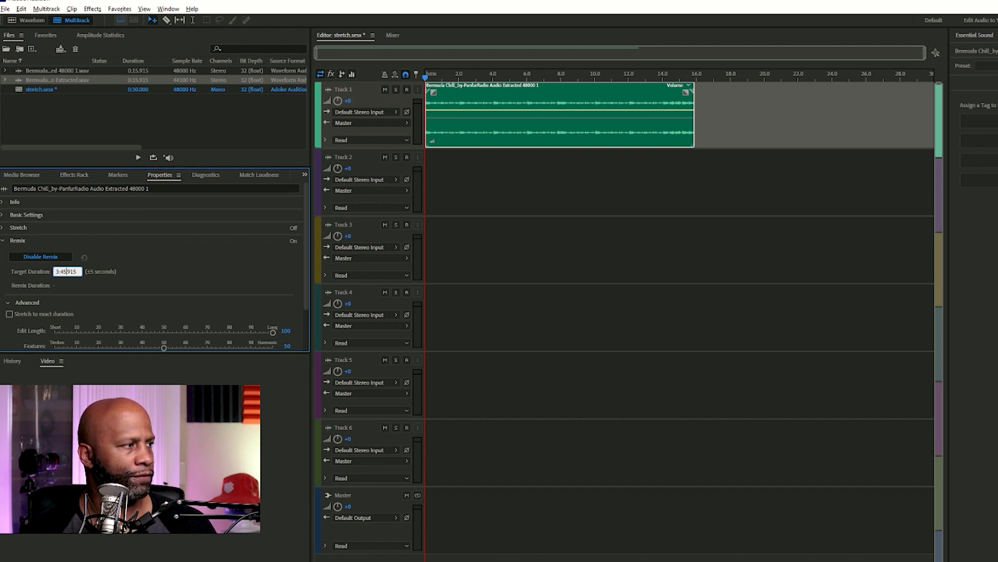
key("Right")
key("shift+Right")
key("shift+Right")
key("shift+Right")
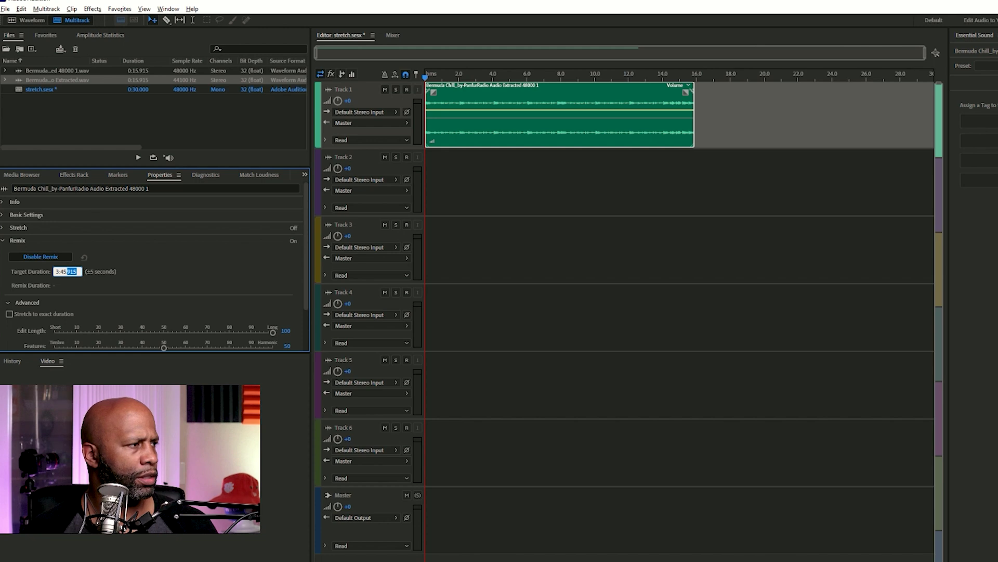
type("0")
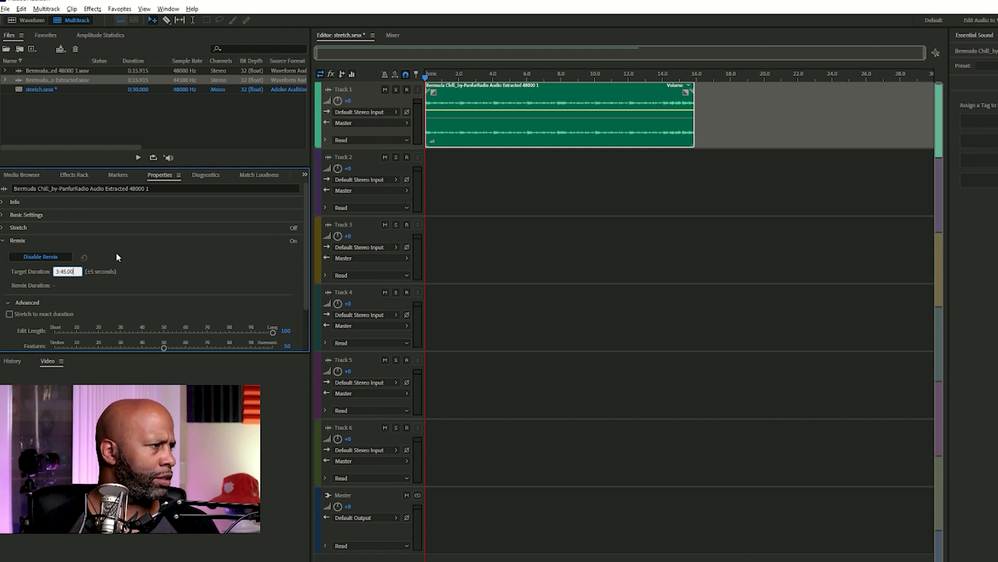
type("0")
key("Return")
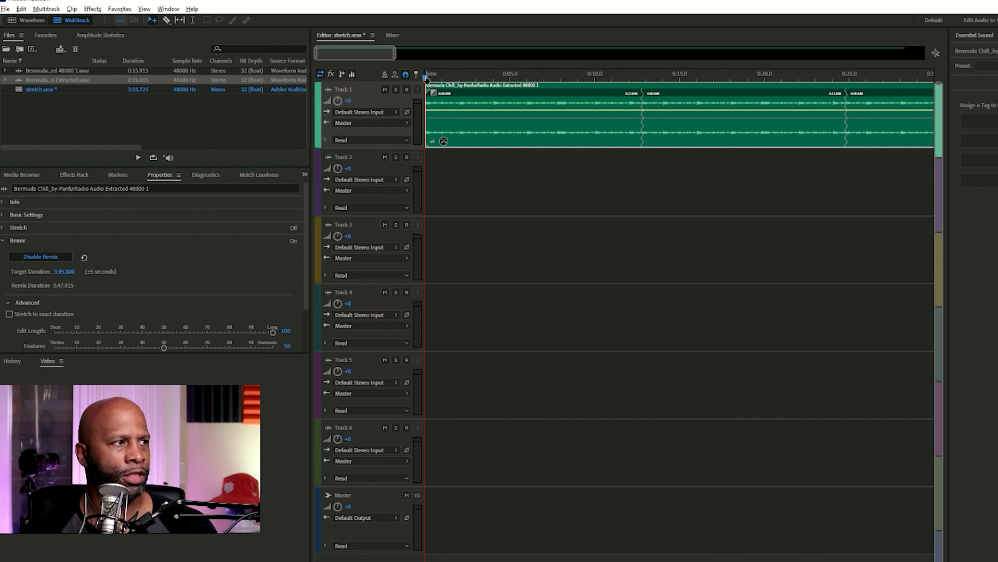
Play the remixed loop from about 0:10 to hear the new edit points
left_click_drag(426, 77, 623, 77)
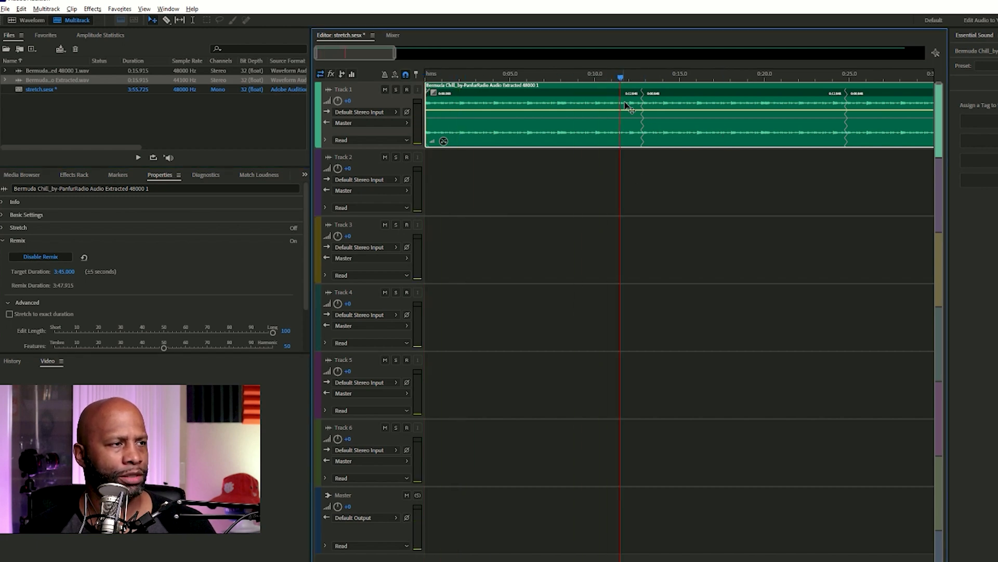
key("space")
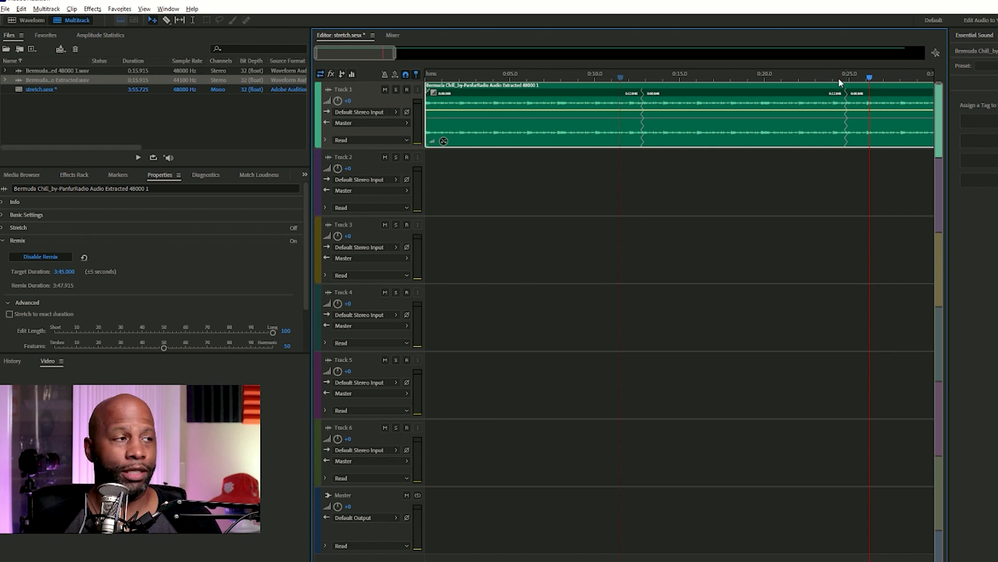
Choose Export > Multitrack Mixdown > Entire Session from the File menu
left_click(5, 9)
left_click(5, 9)
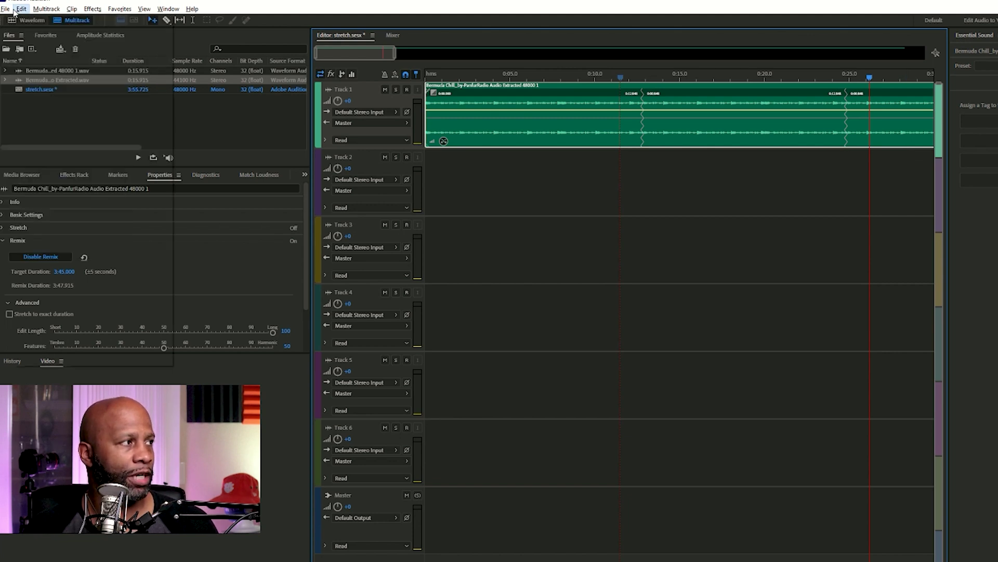
left_click(21, 8)
mouse_move(5, 9)
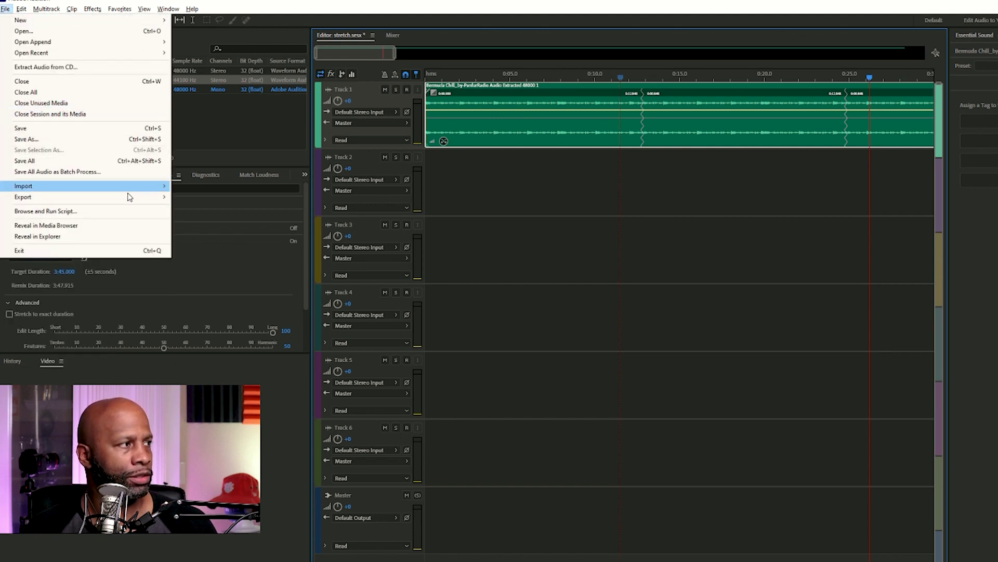
mouse_move(170, 200)
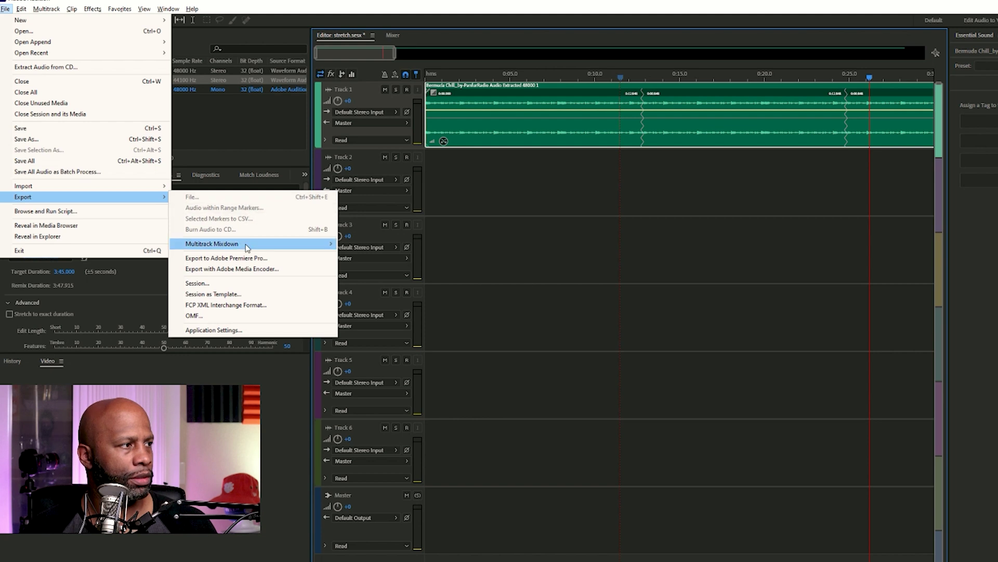
mouse_move(249, 248)
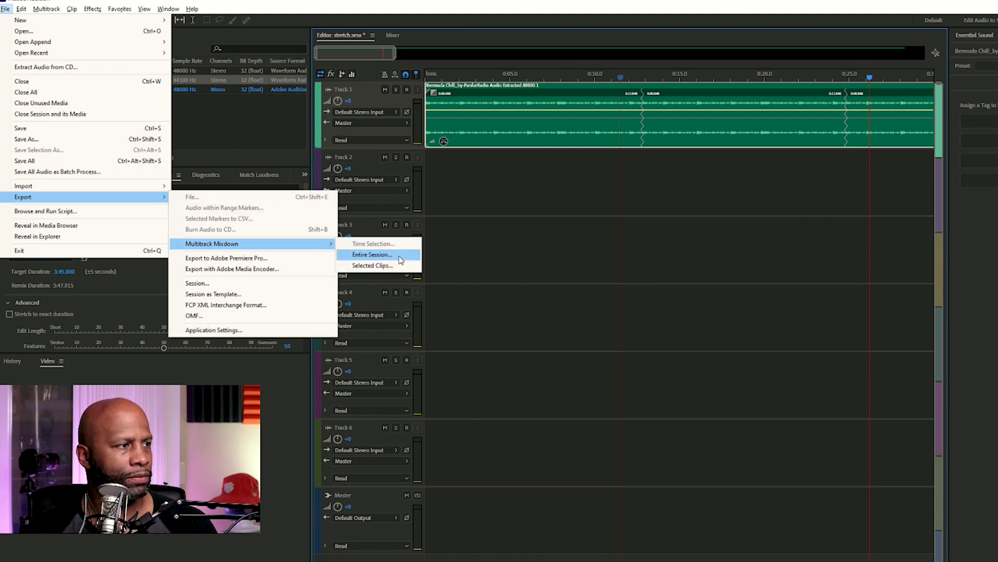
left_click(371, 254)
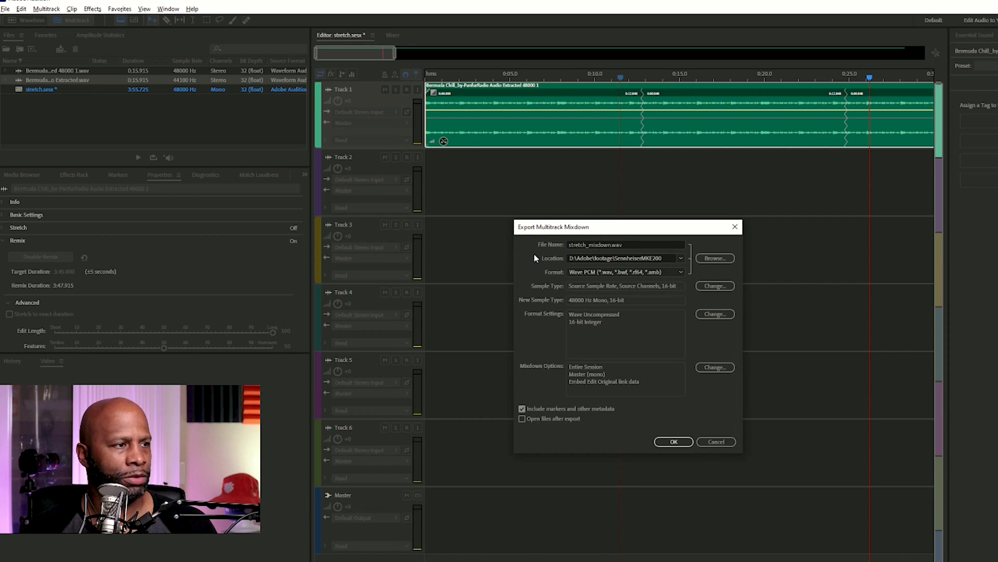
Save the mixdown as stretch_mixdown.wav in the Videos folder and export it
left_click(715, 258)
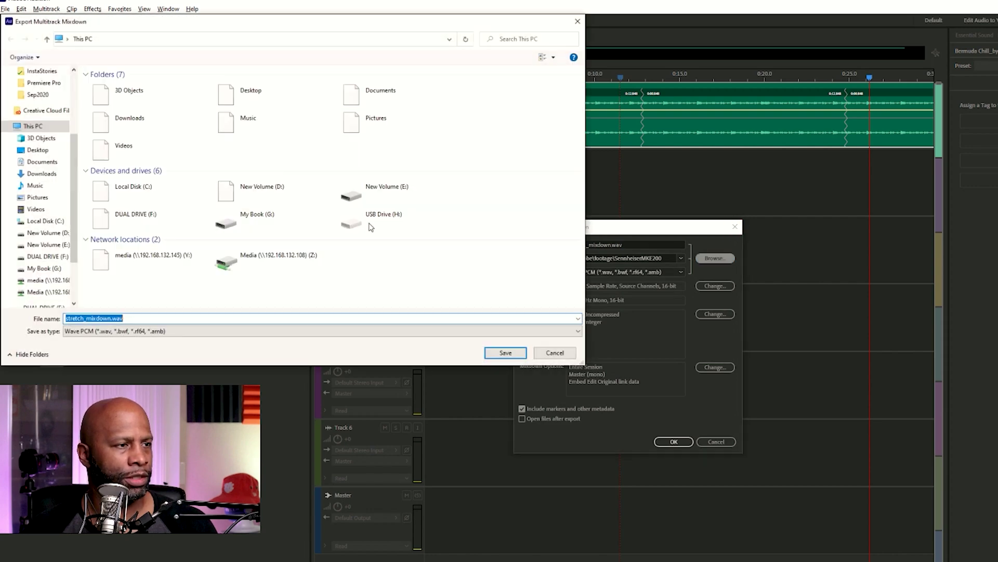
double_click(124, 146)
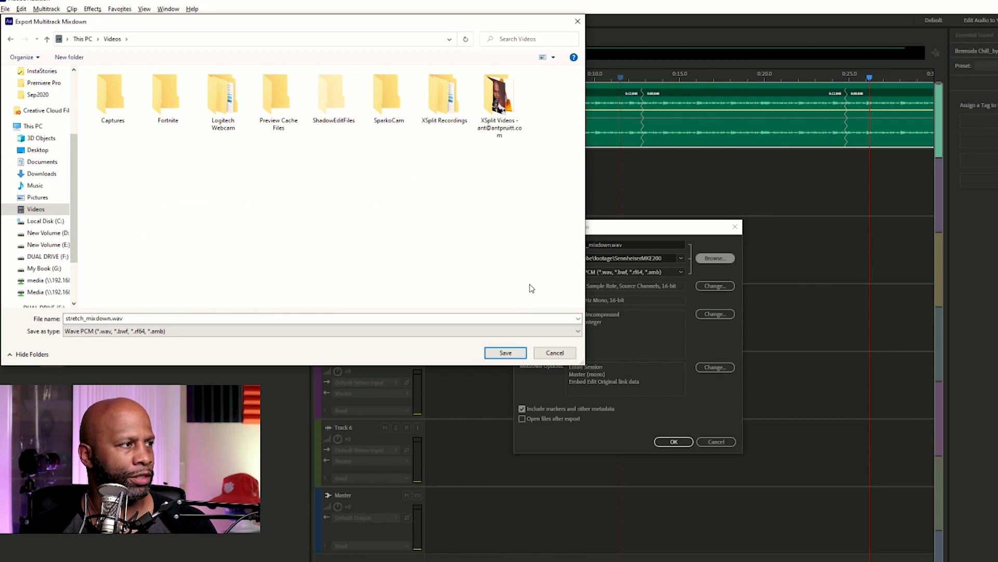
left_click(506, 352)
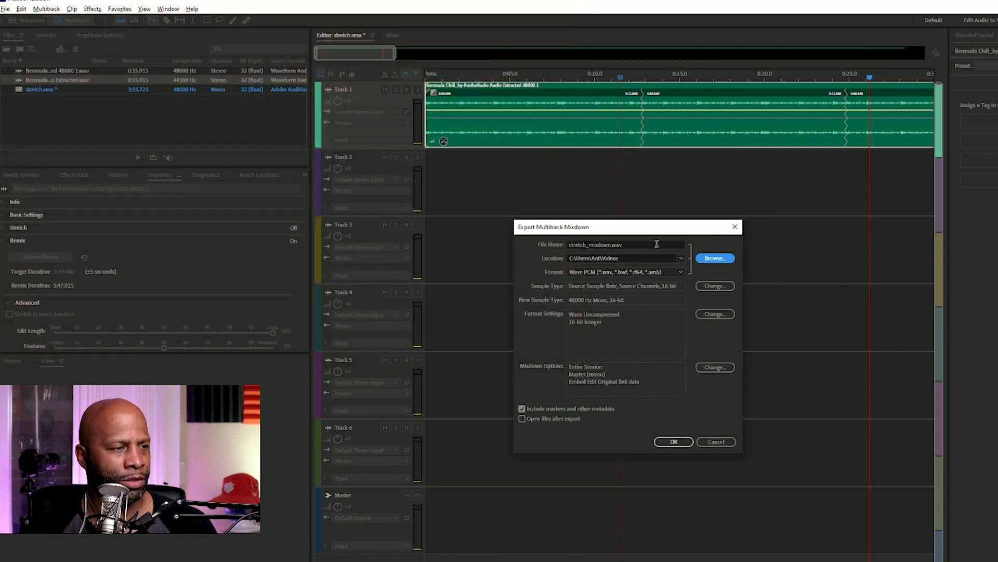
left_click(674, 442)
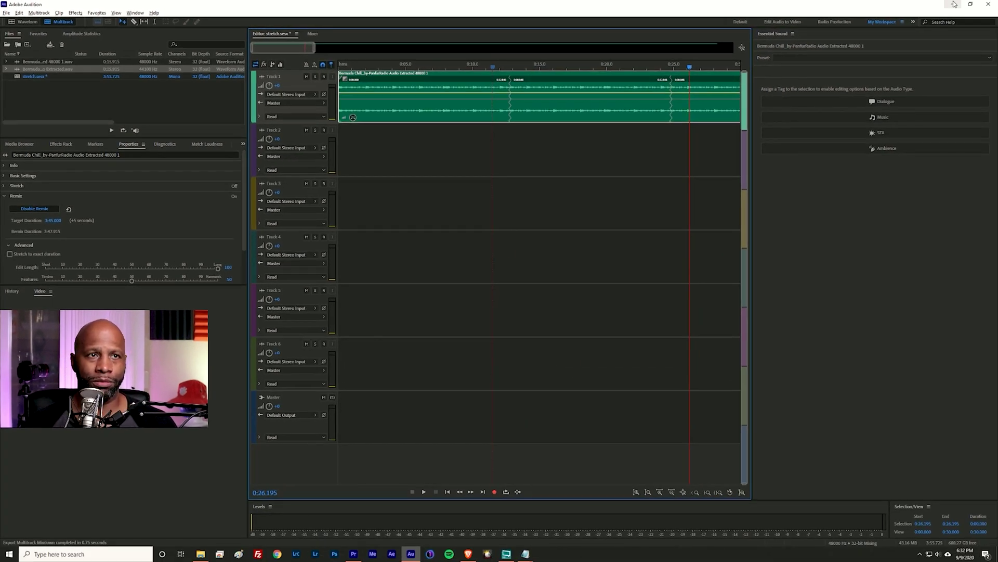
Return to Premiere and import stretch_mixdown.wav from the Videos folder with Ctrl+I
left_click(954, 4)
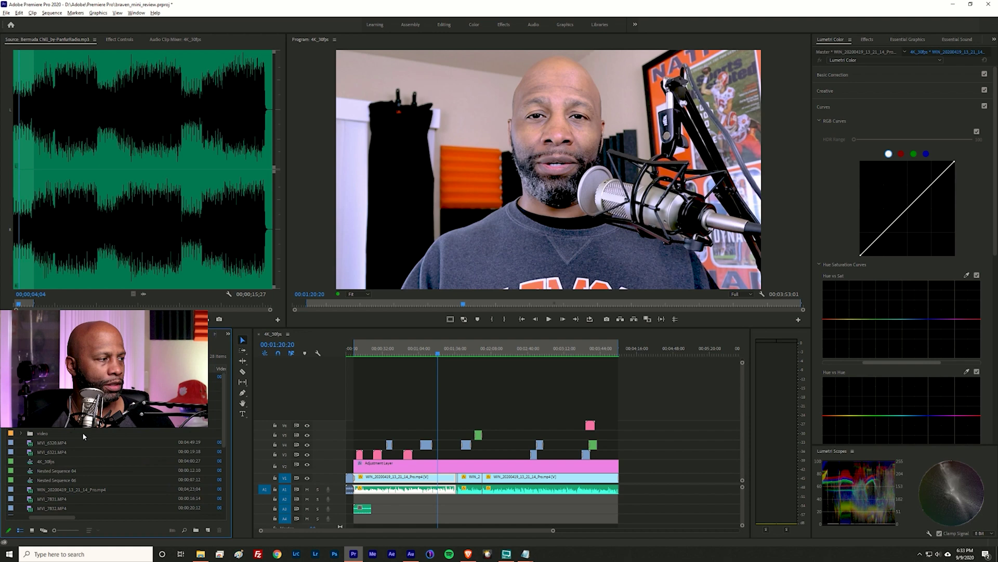
scroll(117, 479, "down", 6)
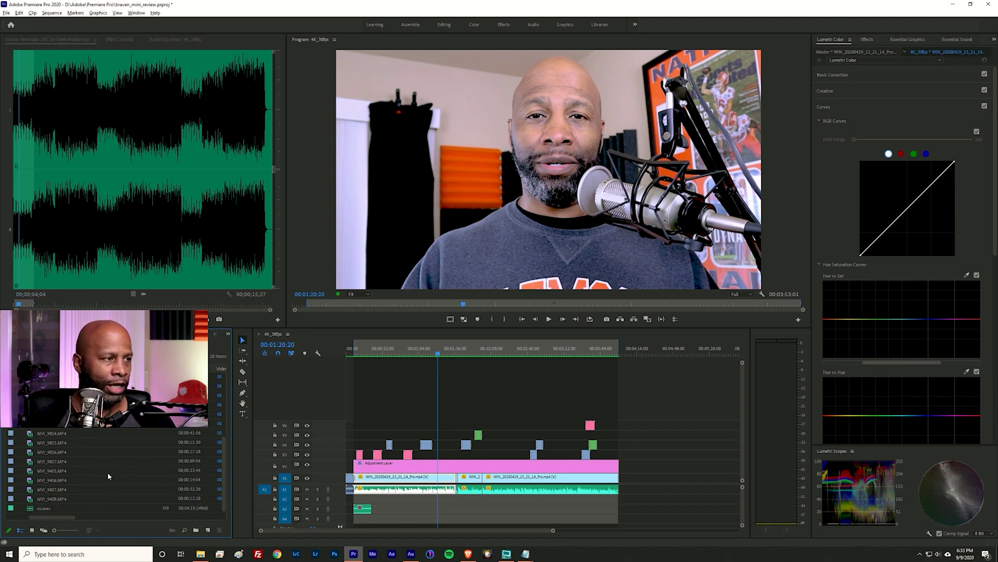
key("ctrl+i")
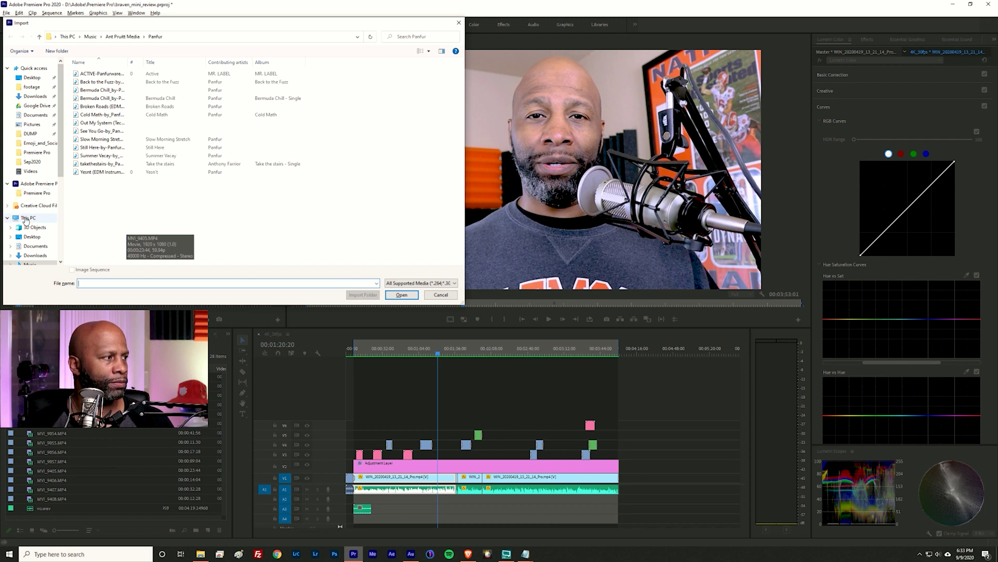
left_click(27, 171)
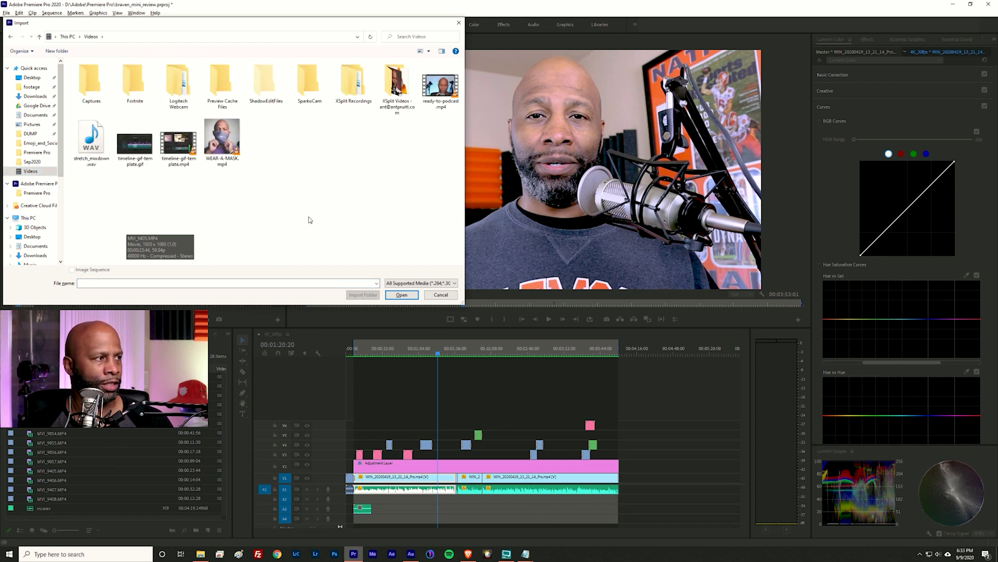
left_click(90, 136)
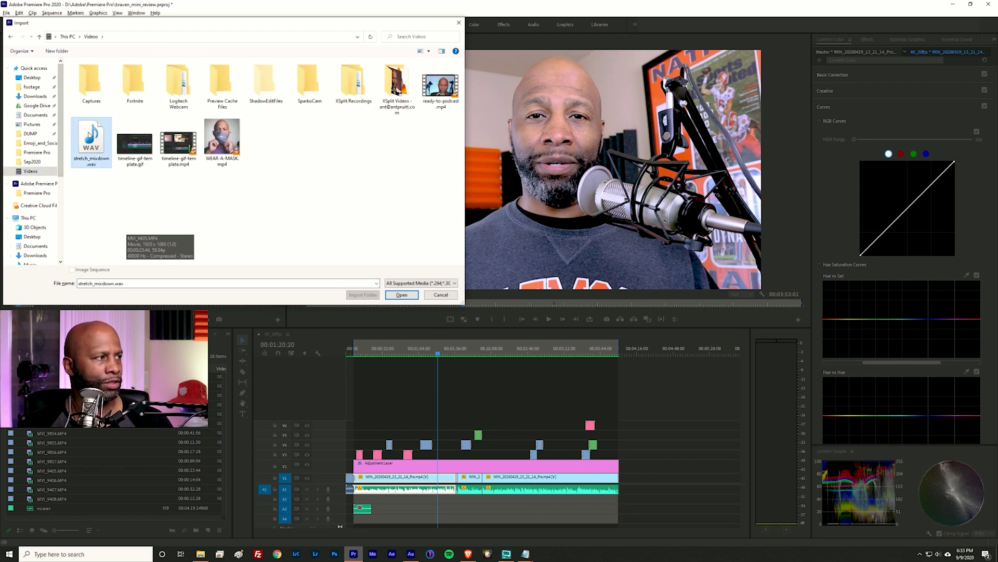
left_click(407, 297)
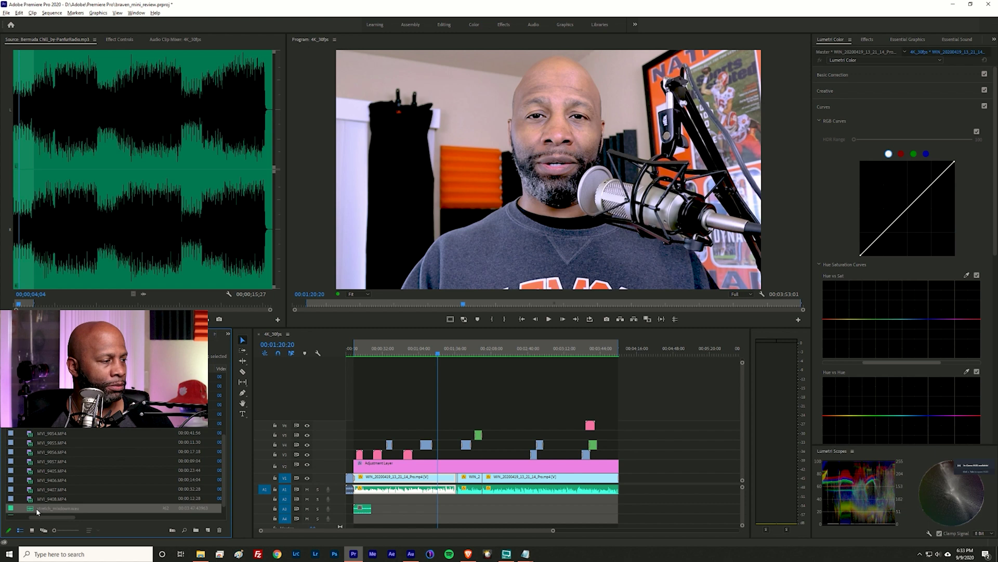
Place stretch_mixdown.wav on audio track A2 and play the sequence from about 48 seconds
left_click_drag(229, 480, 359, 502)
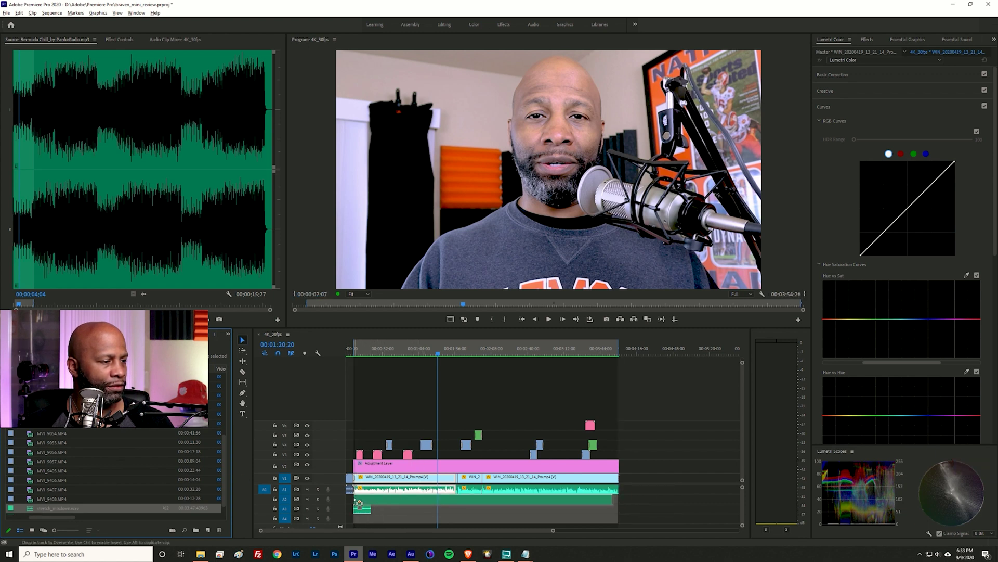
left_click_drag(360, 501, 365, 502)
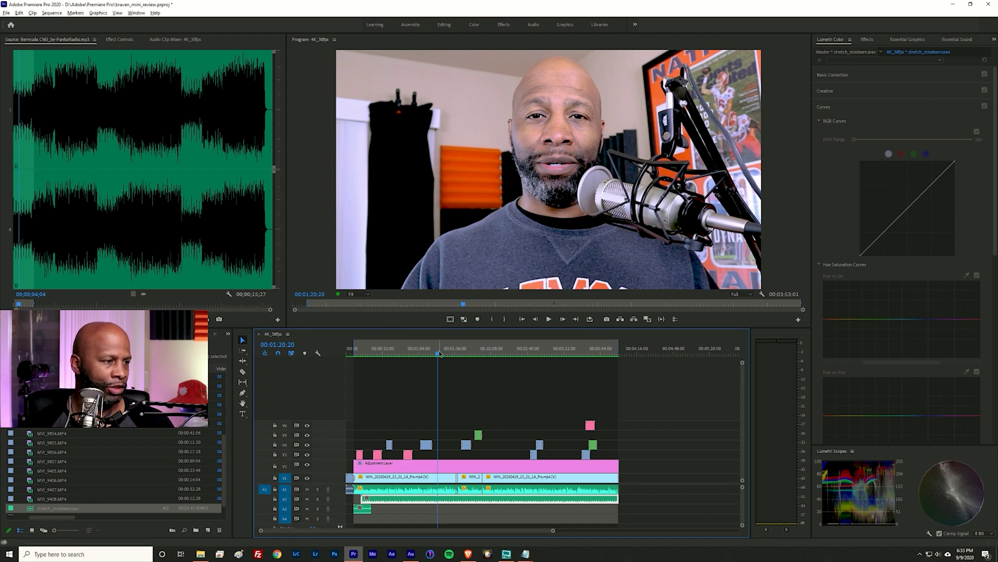
left_click_drag(439, 354, 401, 353)
key("space")
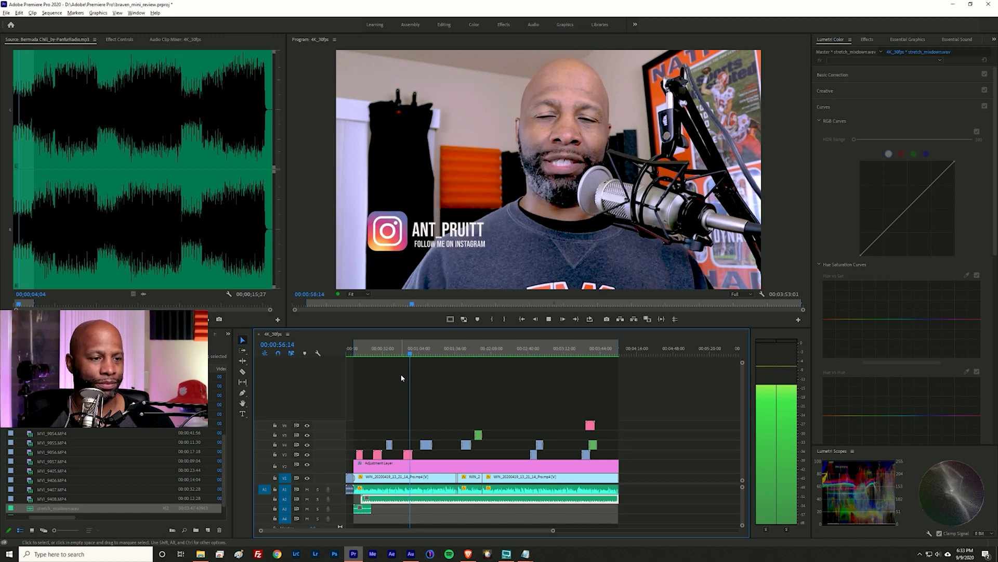
key("space")
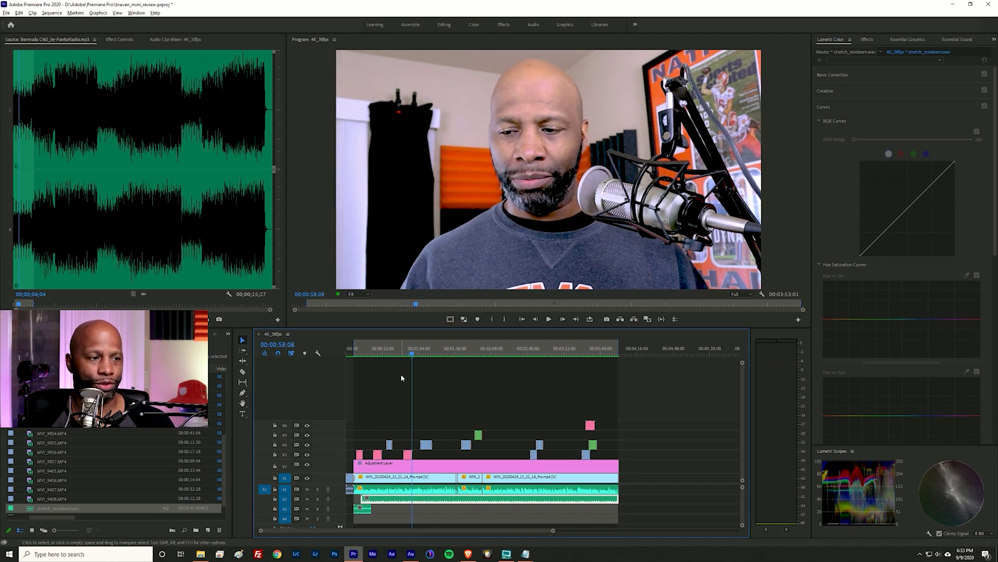